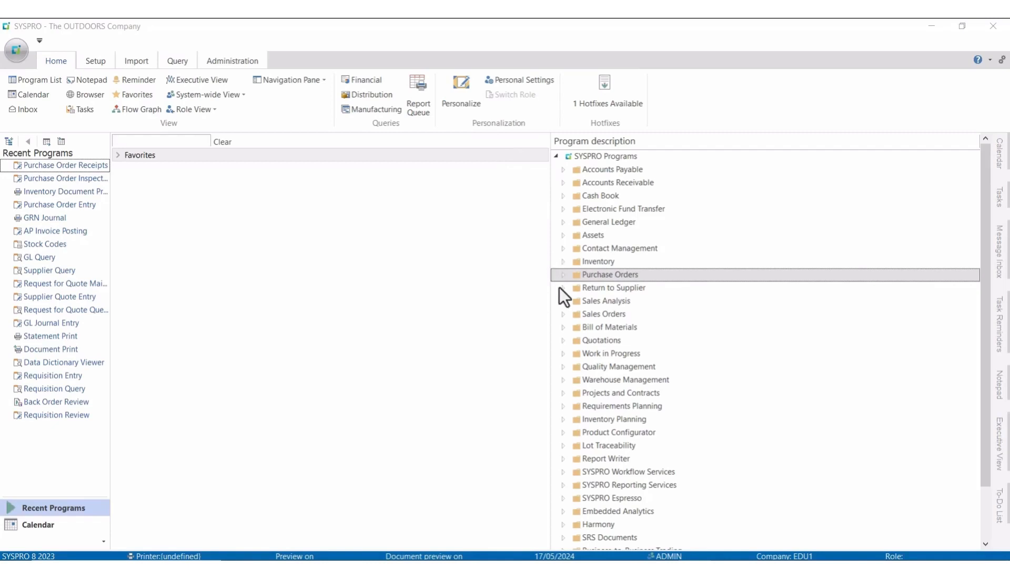
Open Purchase Order Receipts, use the computer date for transactions, and load the purchase order by its number.
click(562, 278)
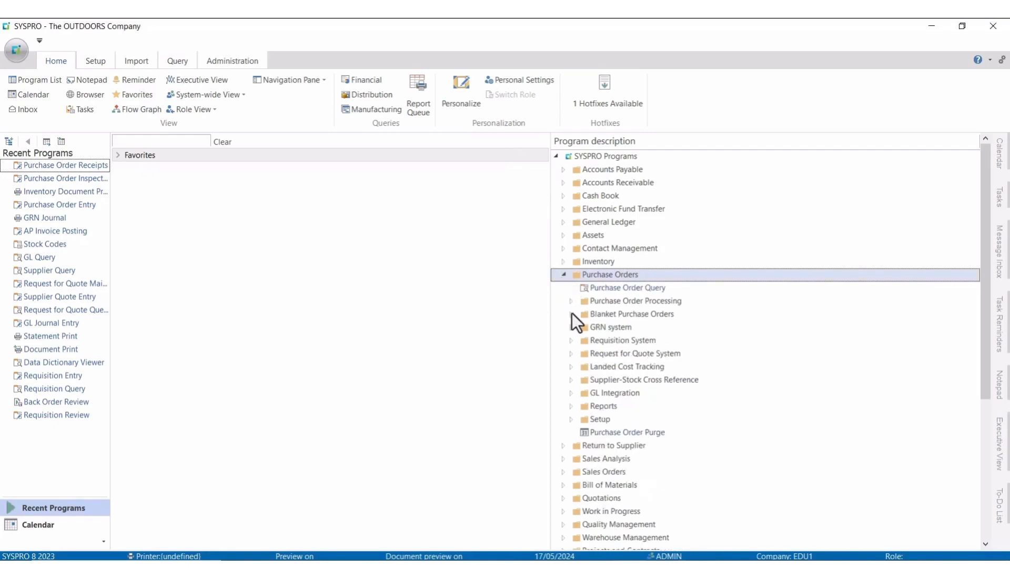
click(571, 302)
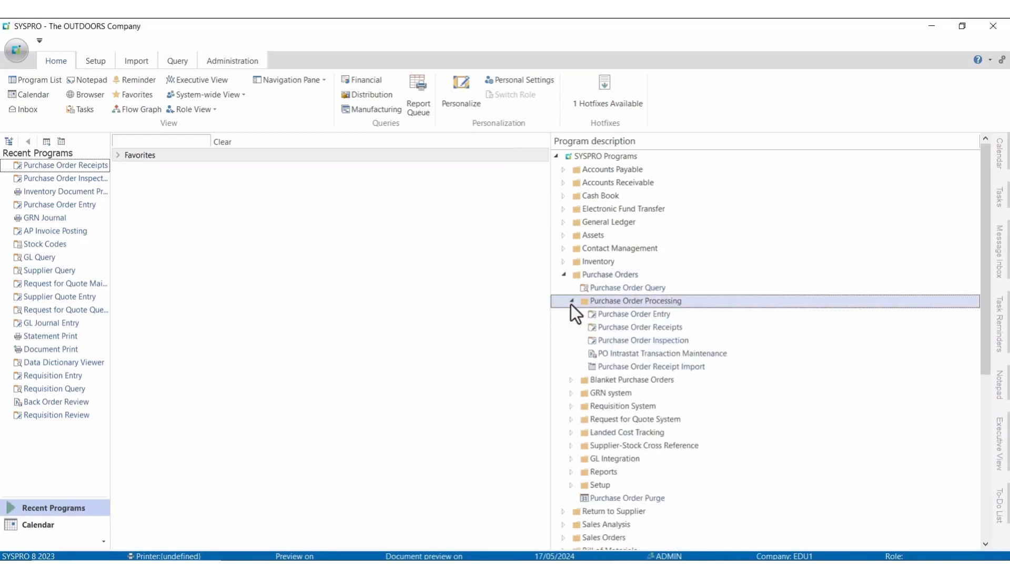
click(635, 331)
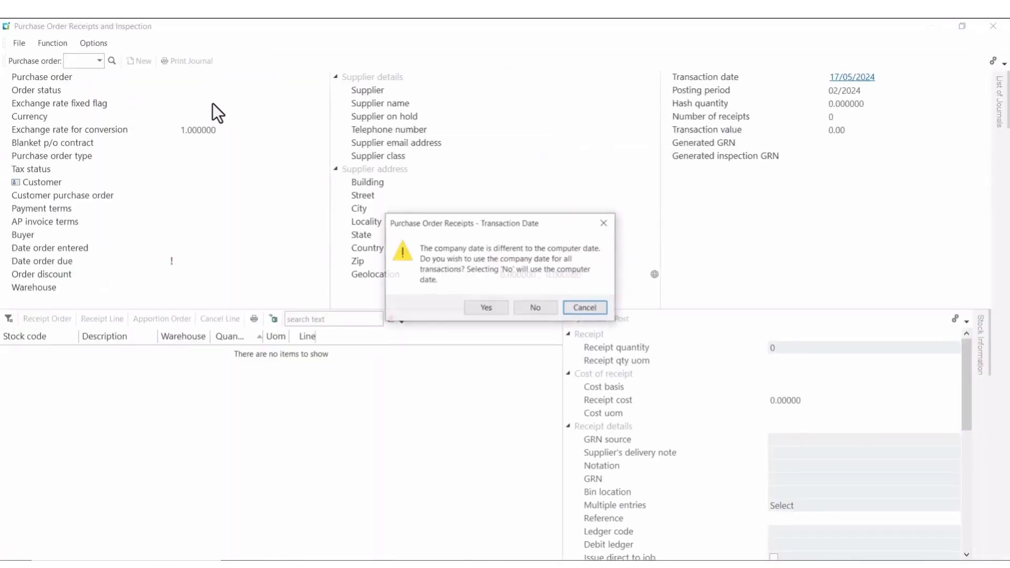
click(537, 308)
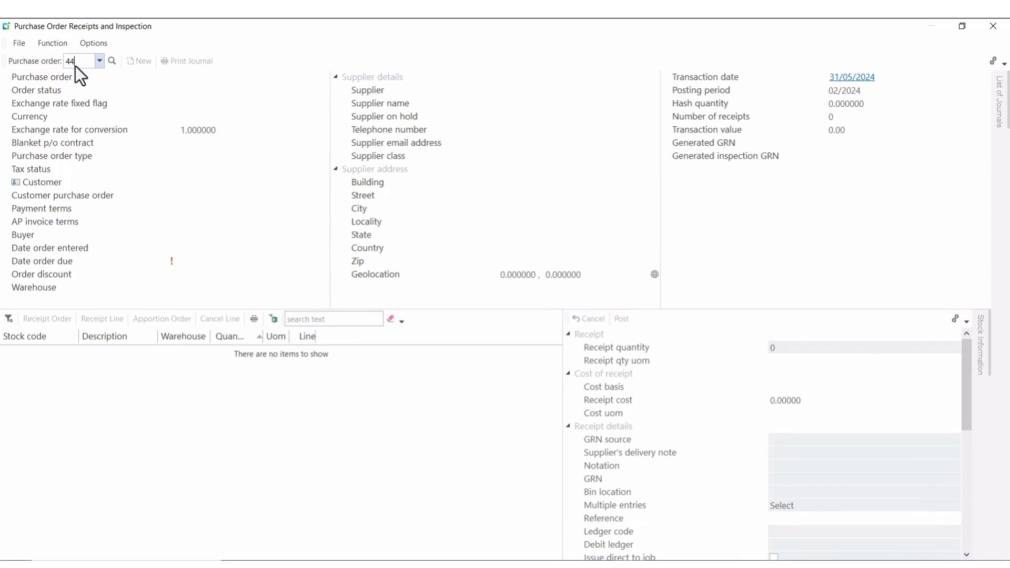
key(Return)
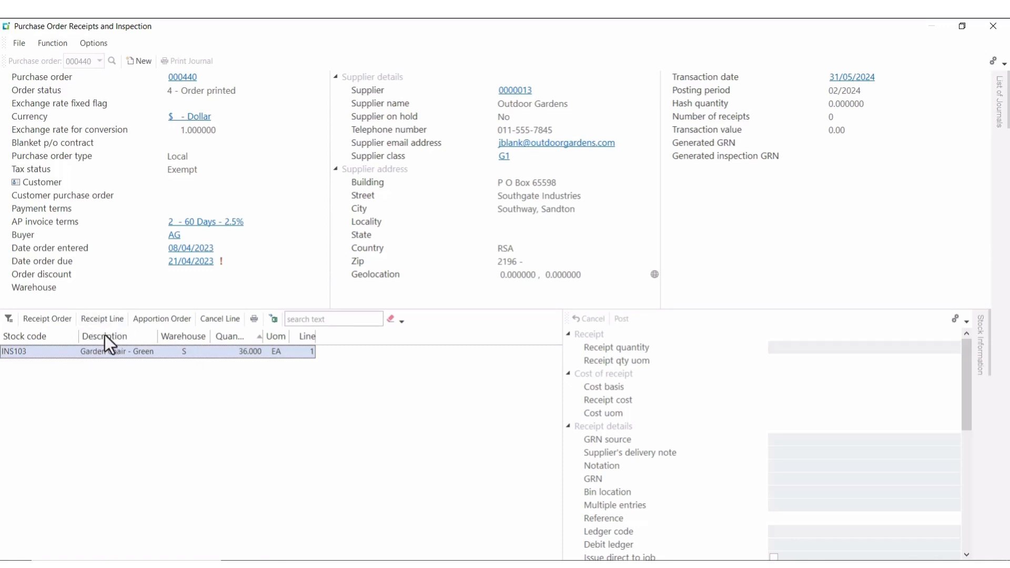
Start a receipt for the INS103 line without printing an inspection document, and enter RV123 as the supplier's delivery note.
click(102, 321)
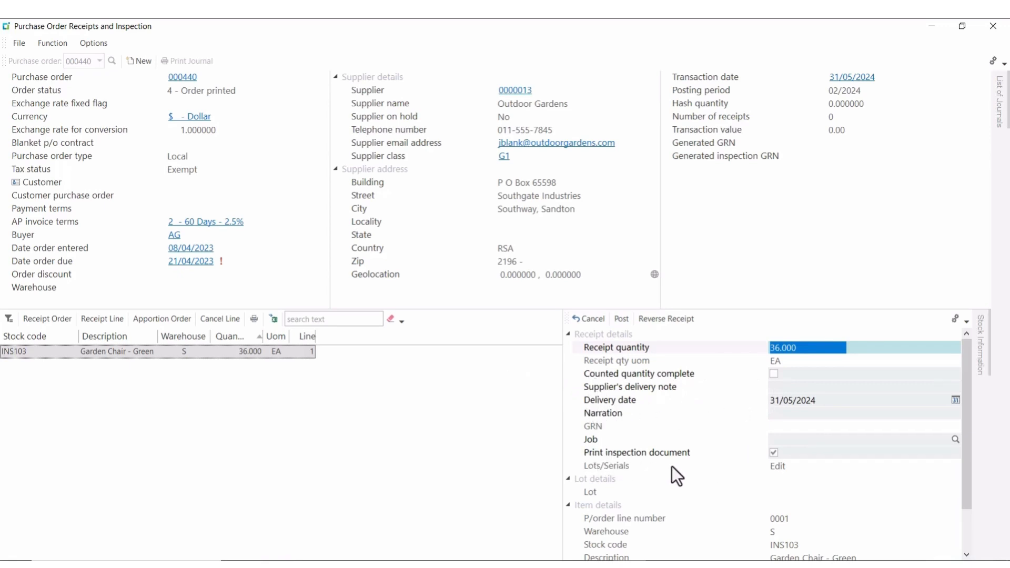
click(772, 459)
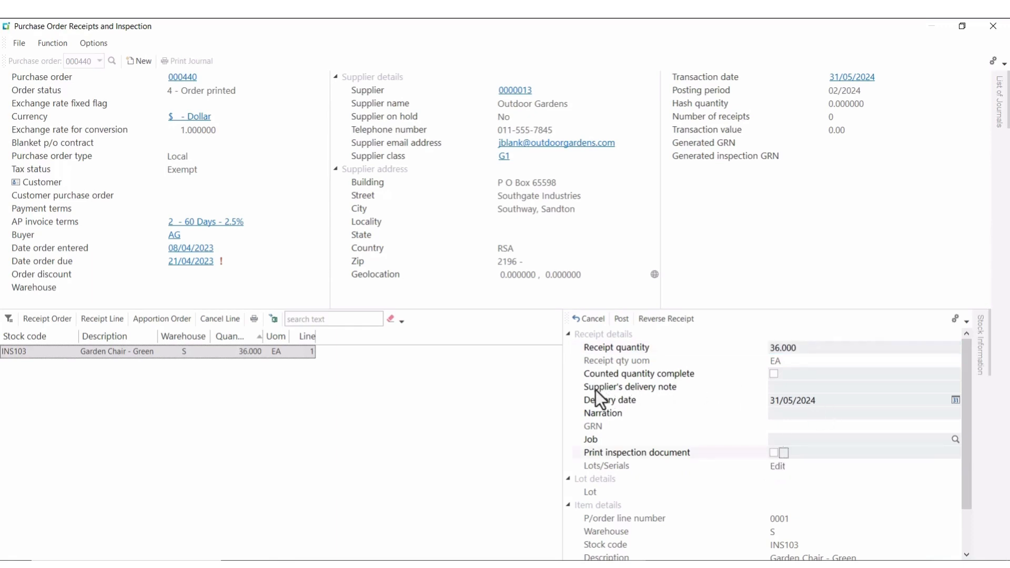
click(785, 389)
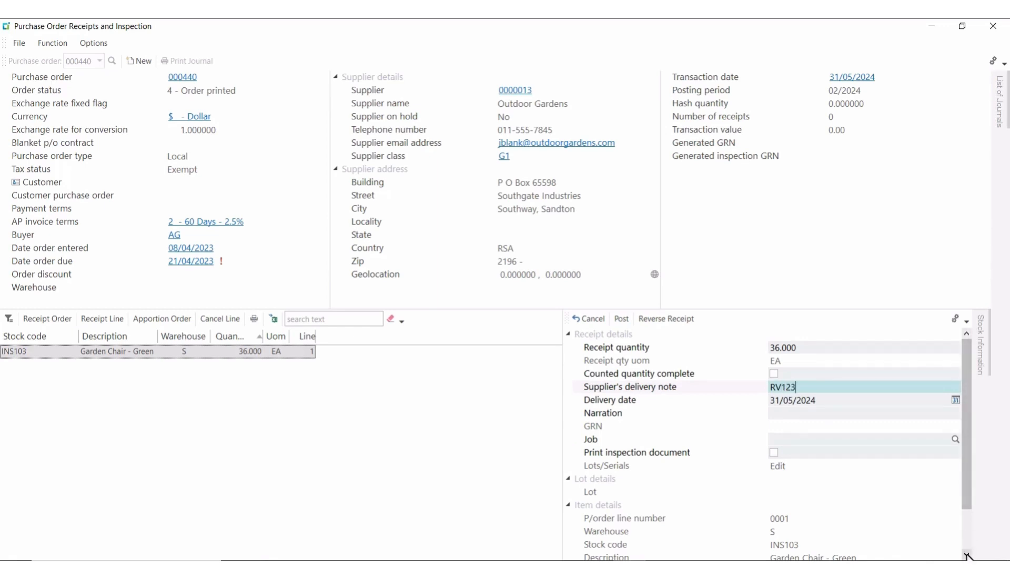
Post the INS103 line receipt, accepting the early/late supply, and close the purchase order receipts program.
scroll(967, 556, down, 2)
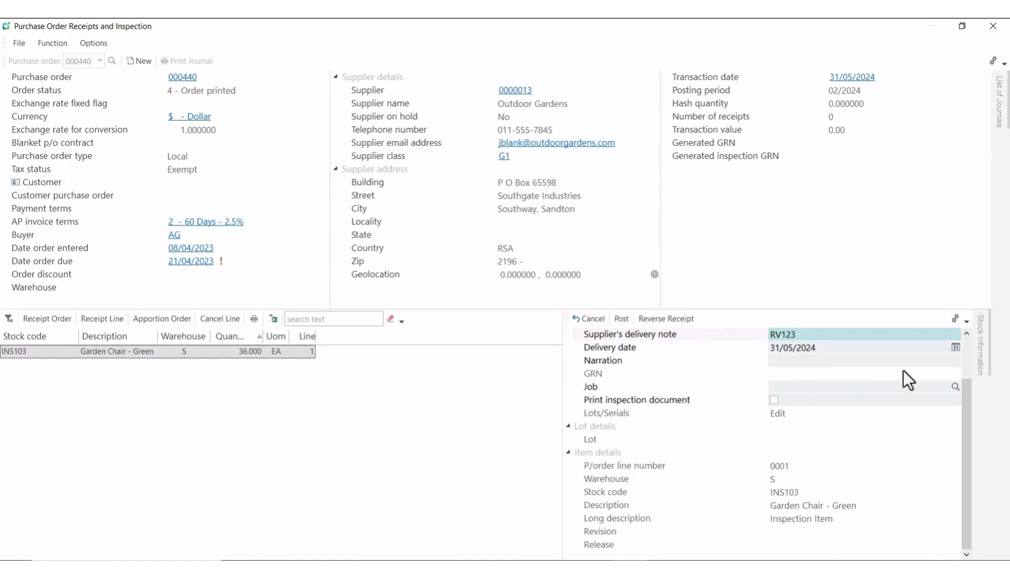
click(621, 319)
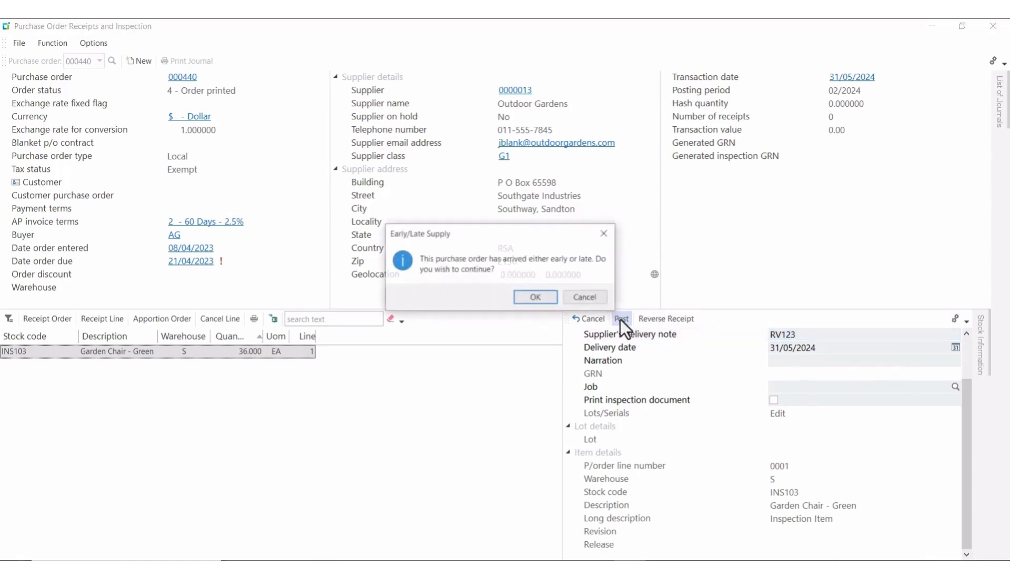
click(536, 298)
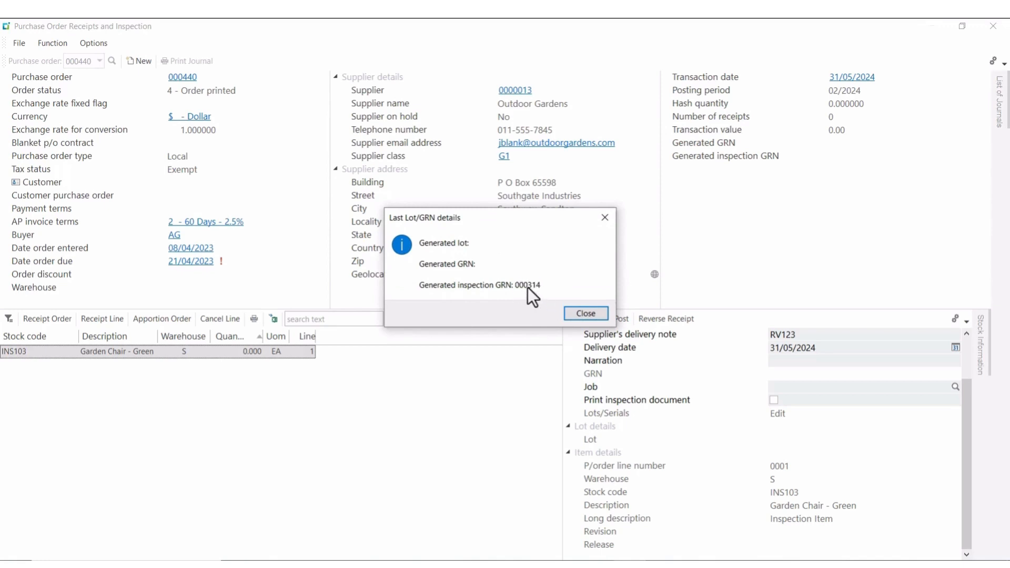
click(586, 313)
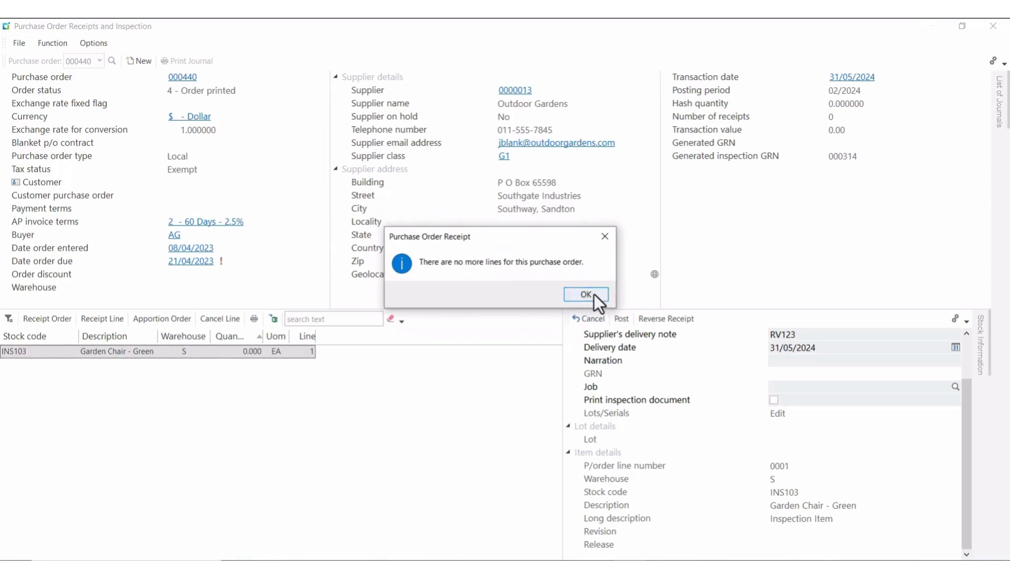
click(586, 295)
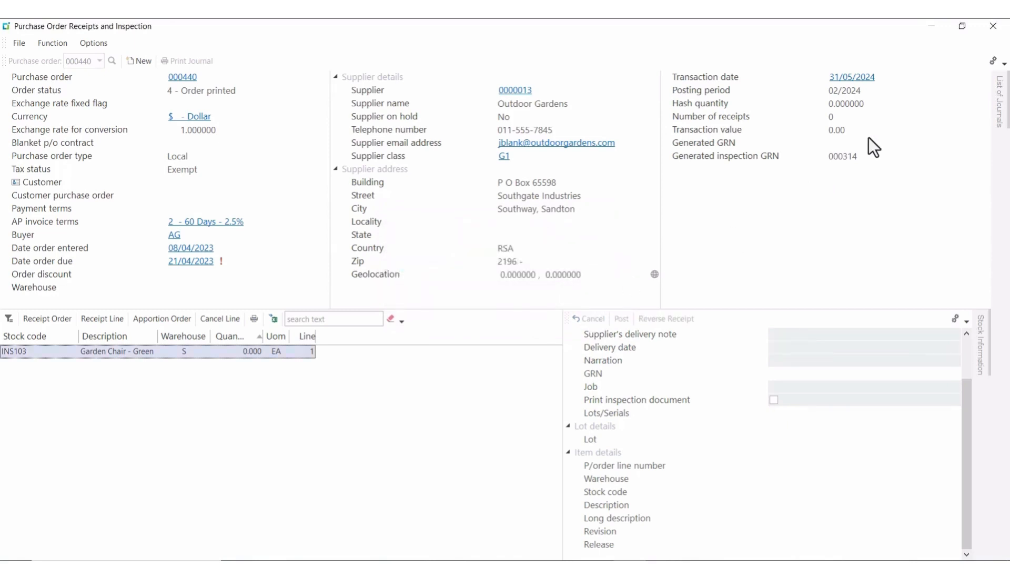
click(1004, 33)
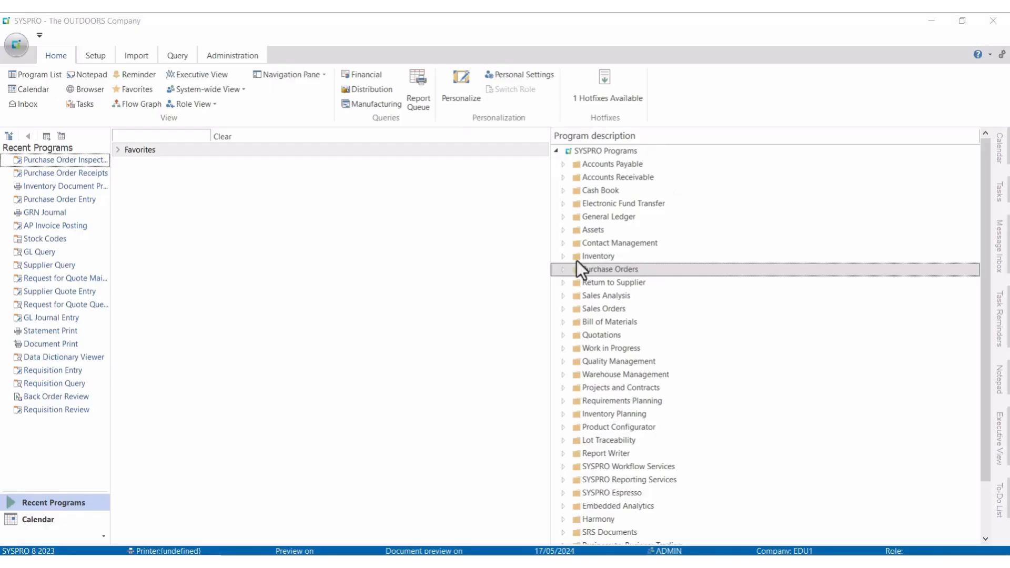
Open Purchase Order Inspection using the computer date for transactions, and load GRN 314.
click(561, 269)
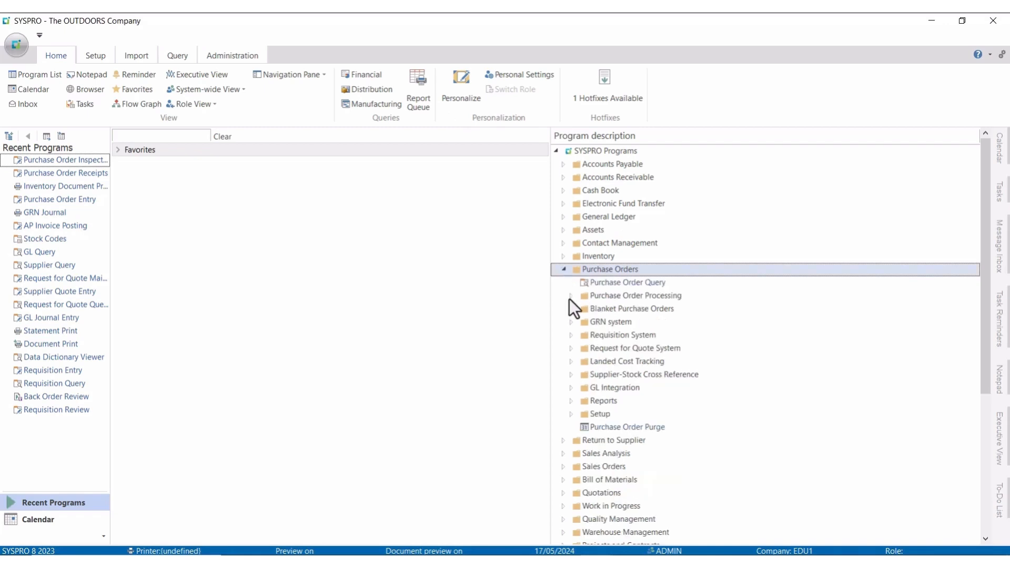
click(570, 297)
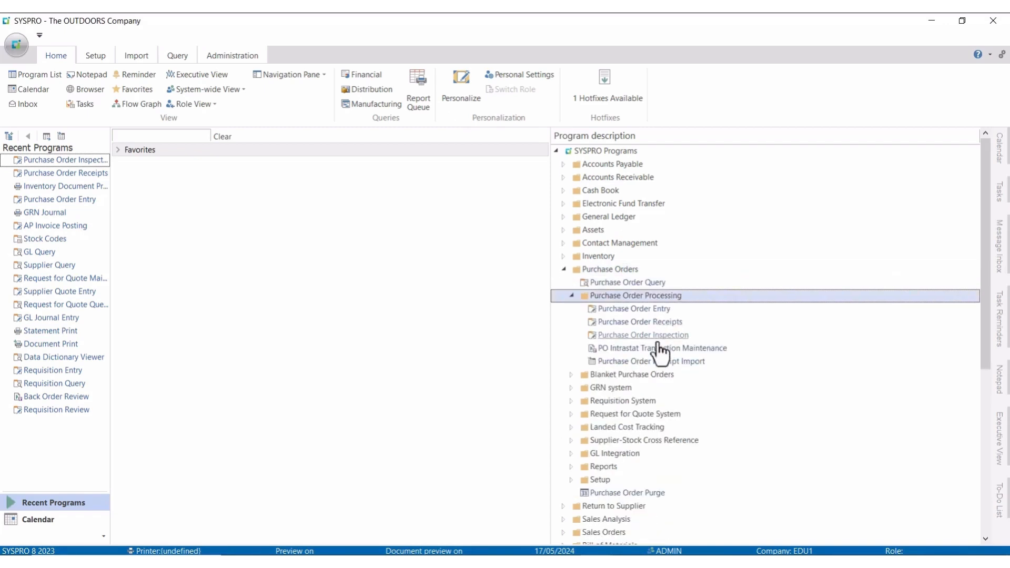
click(635, 340)
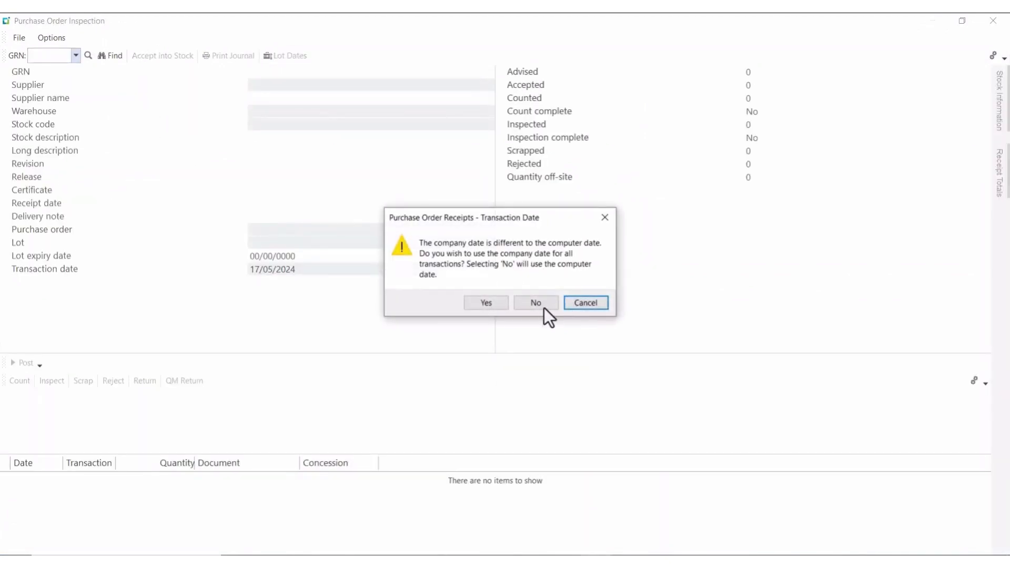
click(538, 300)
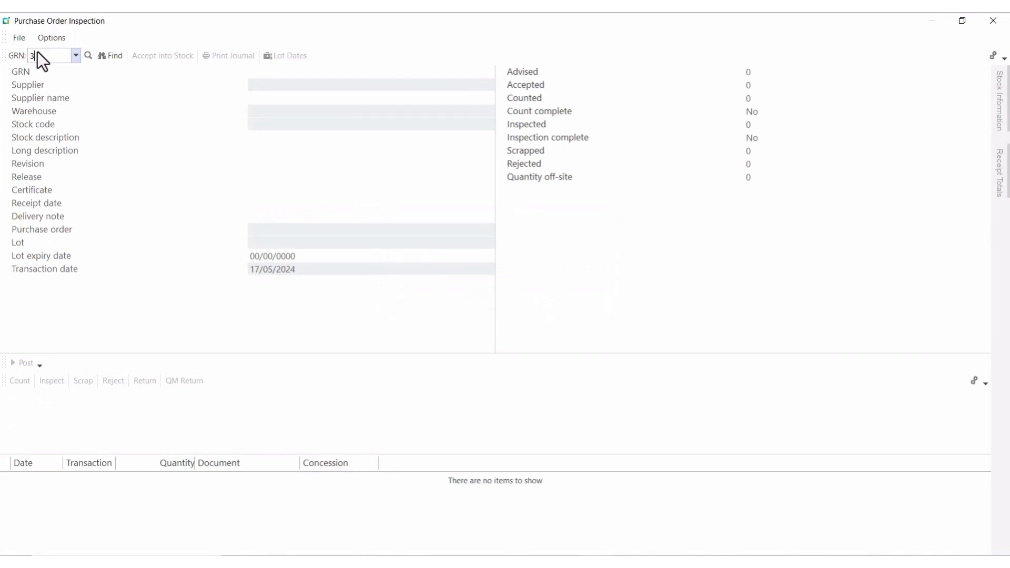
key(Return)
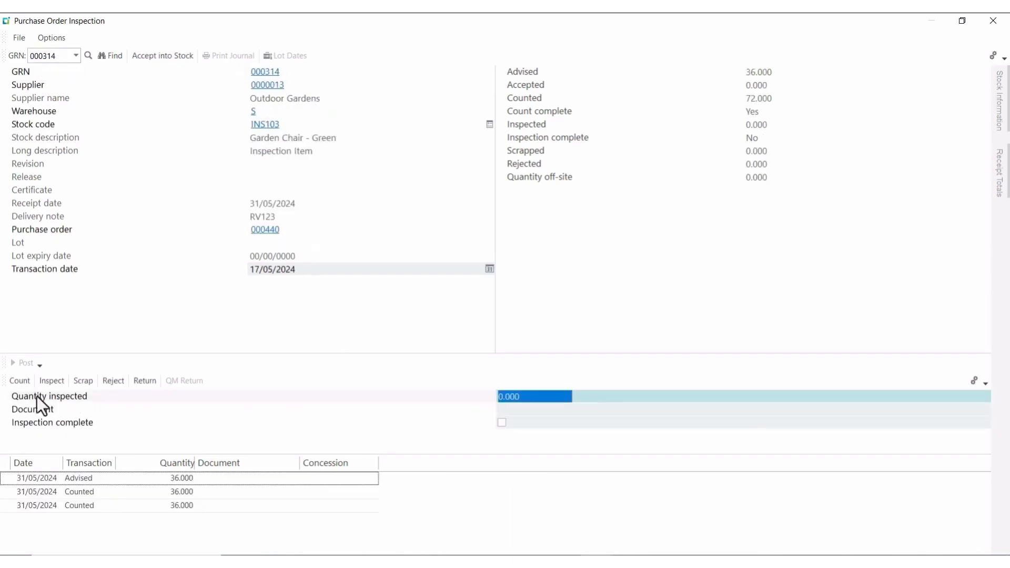
Enter 36 as the quantity counted for the GRN.
click(19, 382)
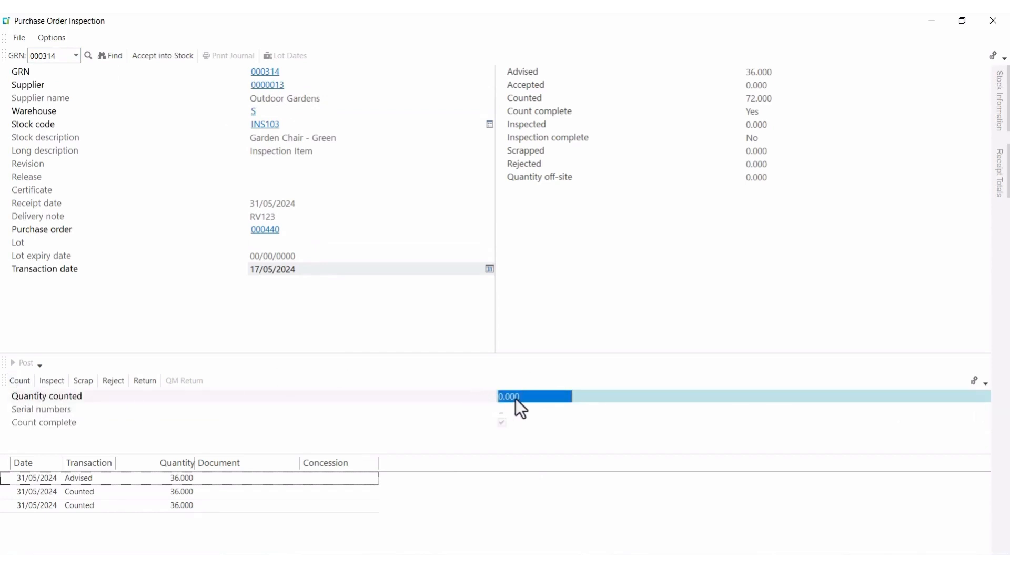
key(BackSpace)
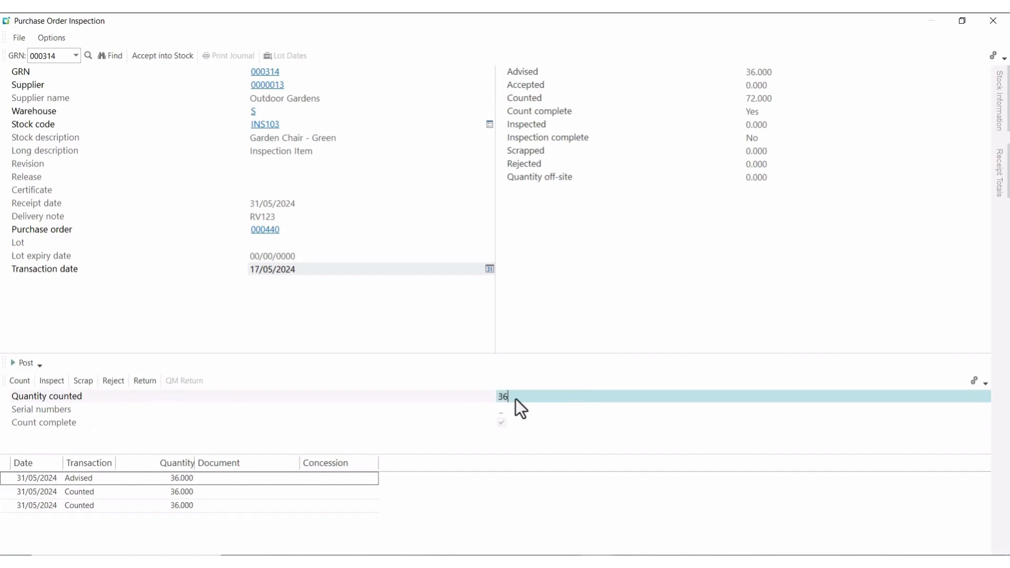
key(Tab)
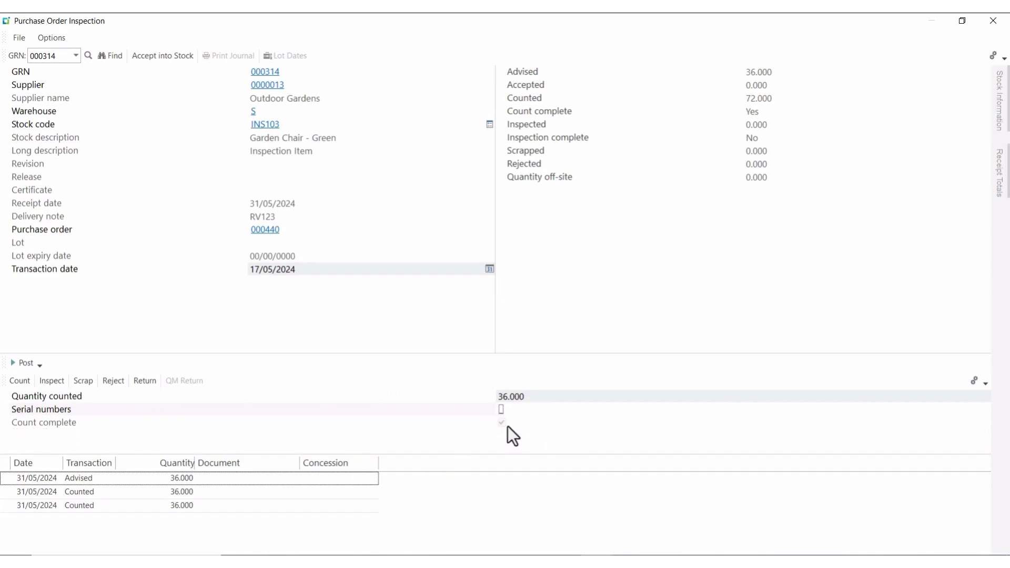
click(472, 397)
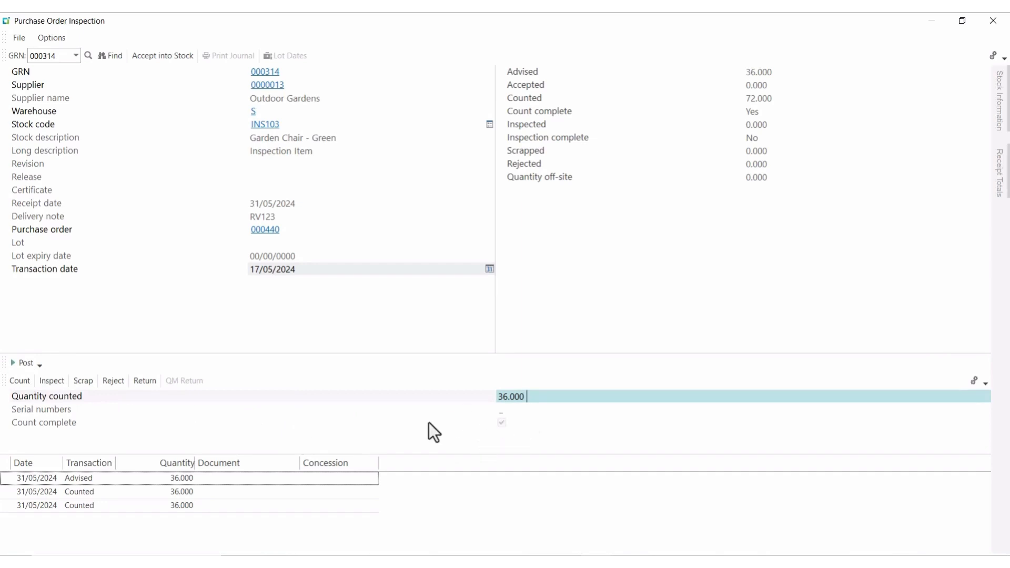
Record an inspected quantity of 24, mark the inspection as complete, and post it.
click(52, 383)
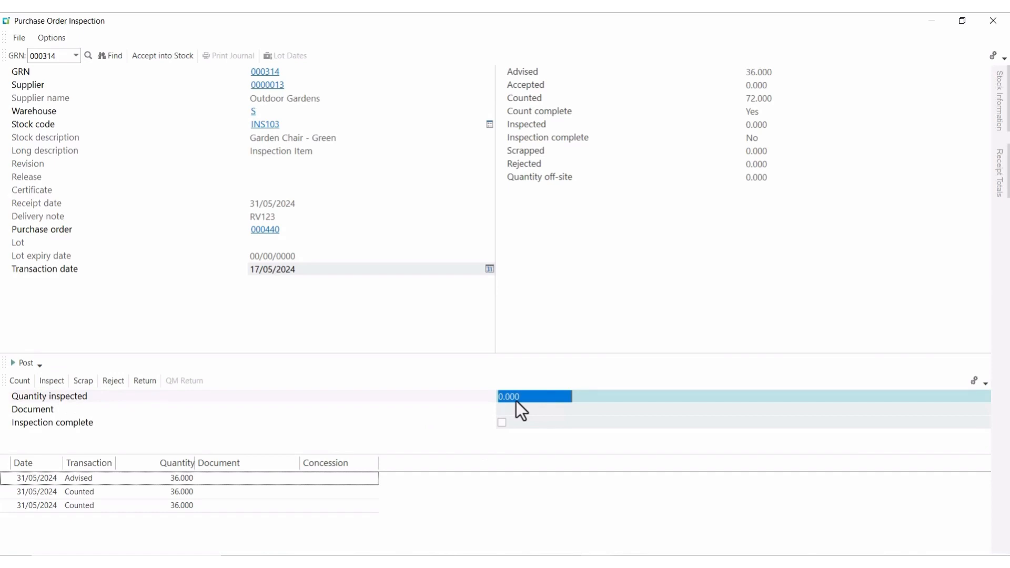
text(24)
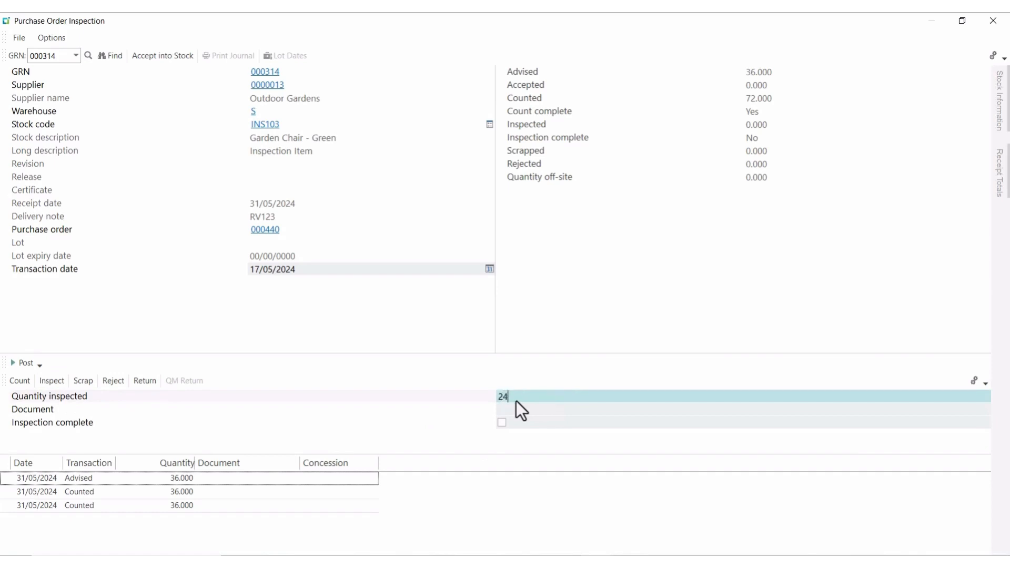
key(Tab)
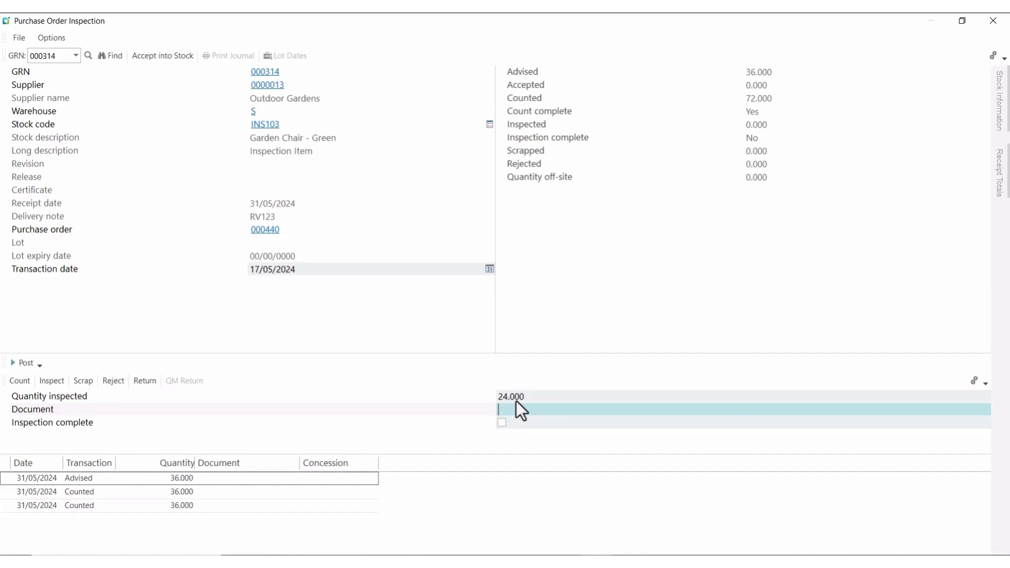
click(503, 425)
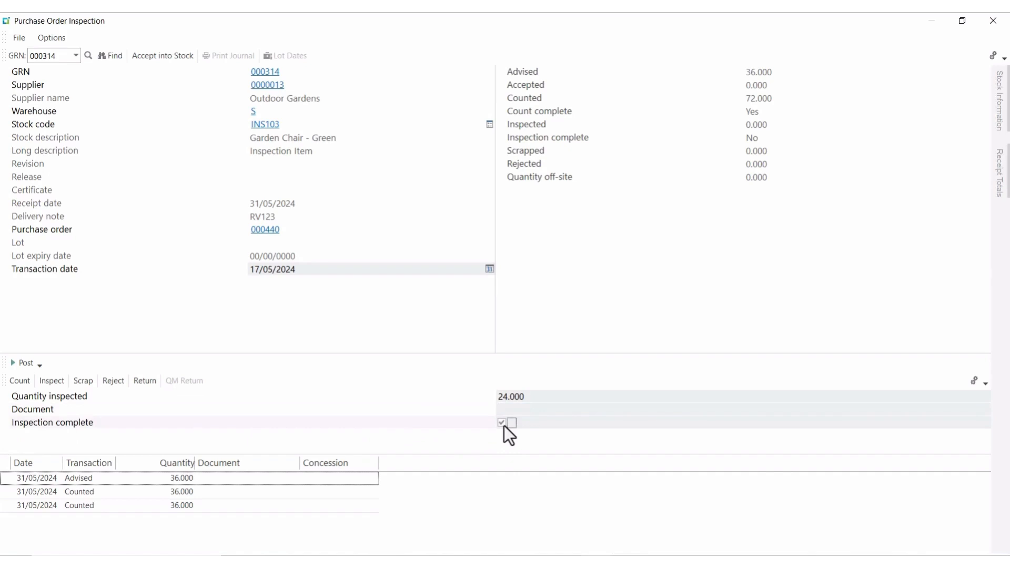
click(22, 363)
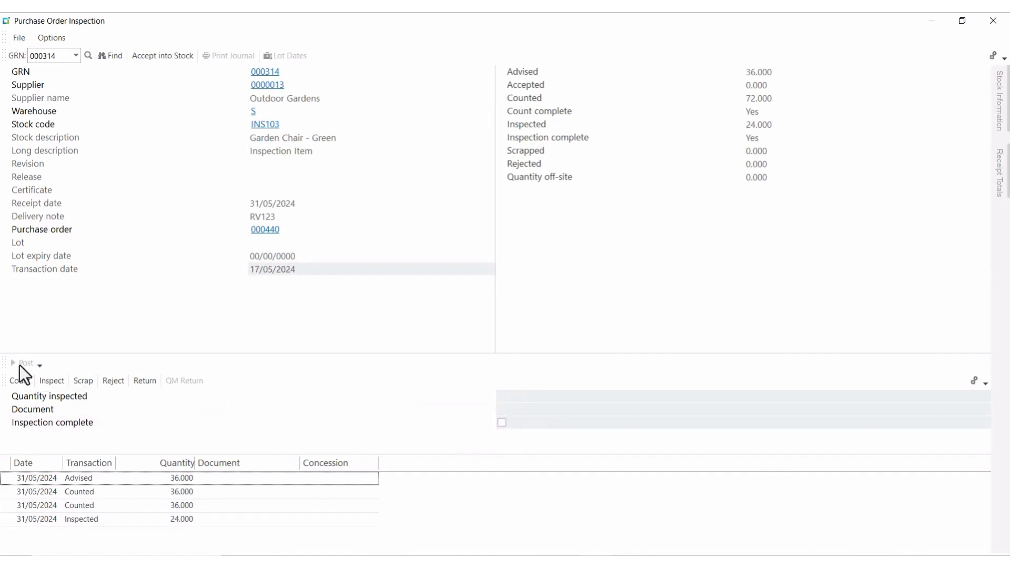
Scrap a quantity of 9 with scrap reason DG (Damaged goods) and post the scrap transaction.
click(83, 383)
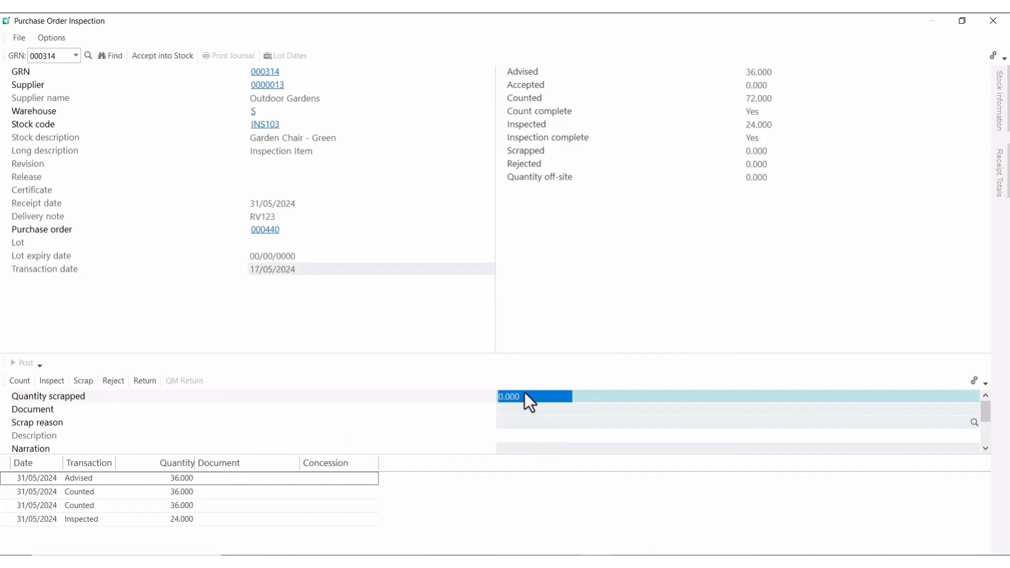
text(9)
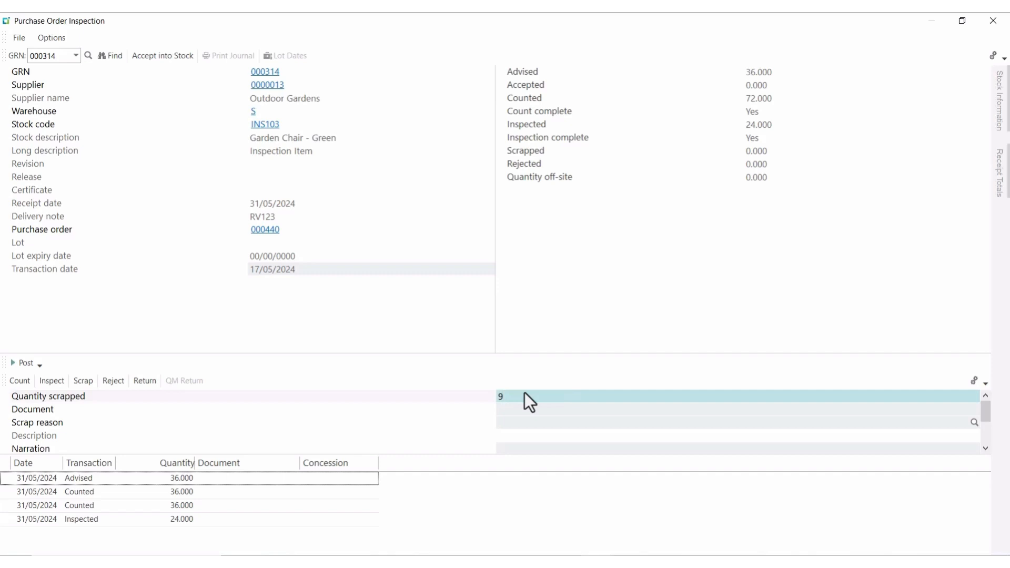
key(Tab)
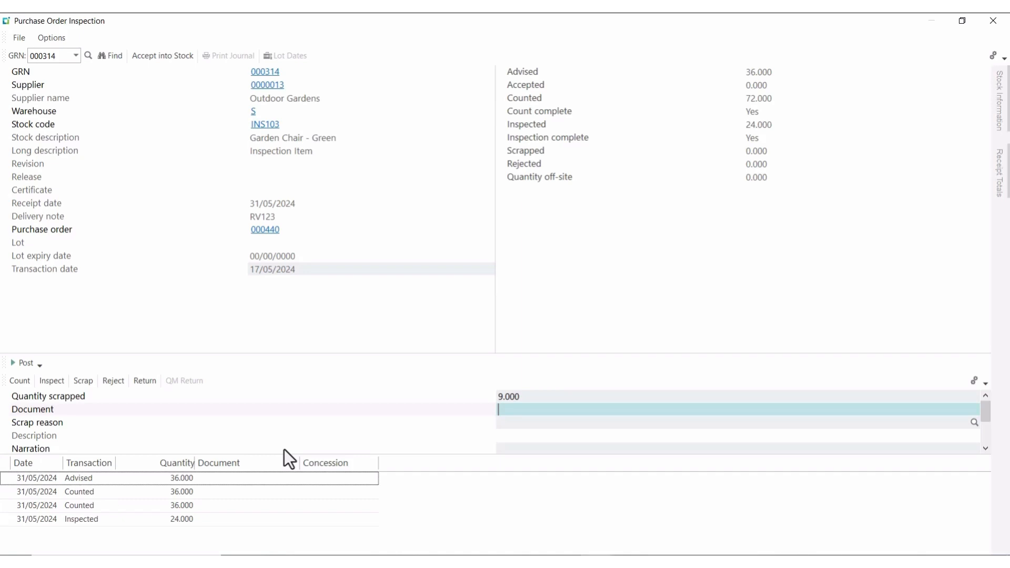
click(516, 428)
click(975, 424)
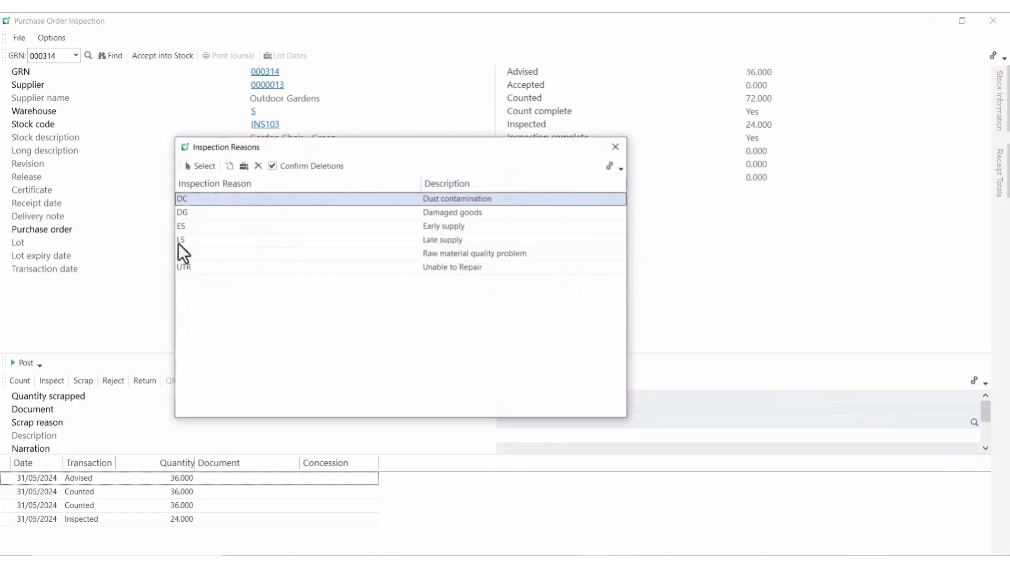
click(182, 215)
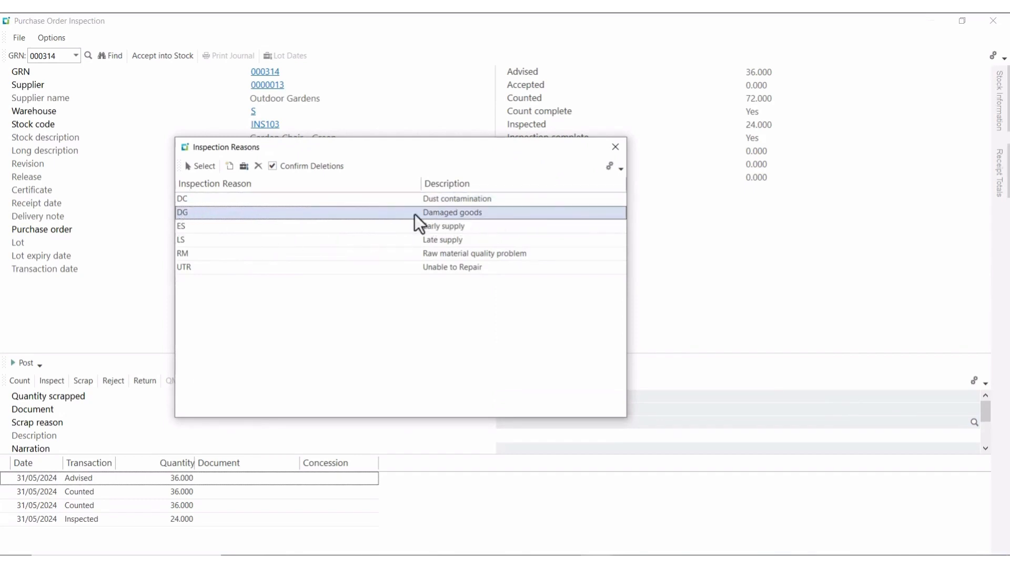
click(210, 170)
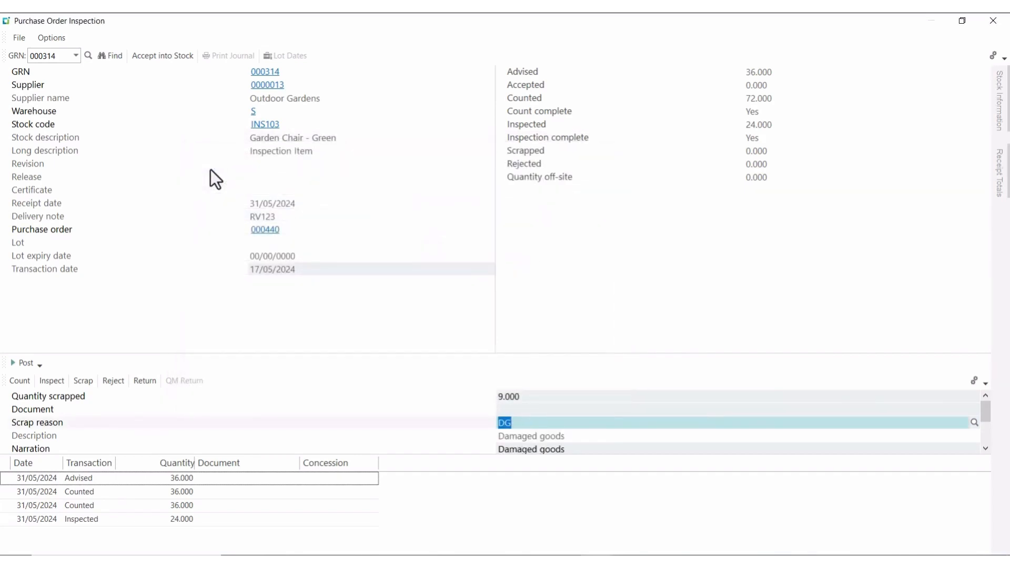
click(986, 450)
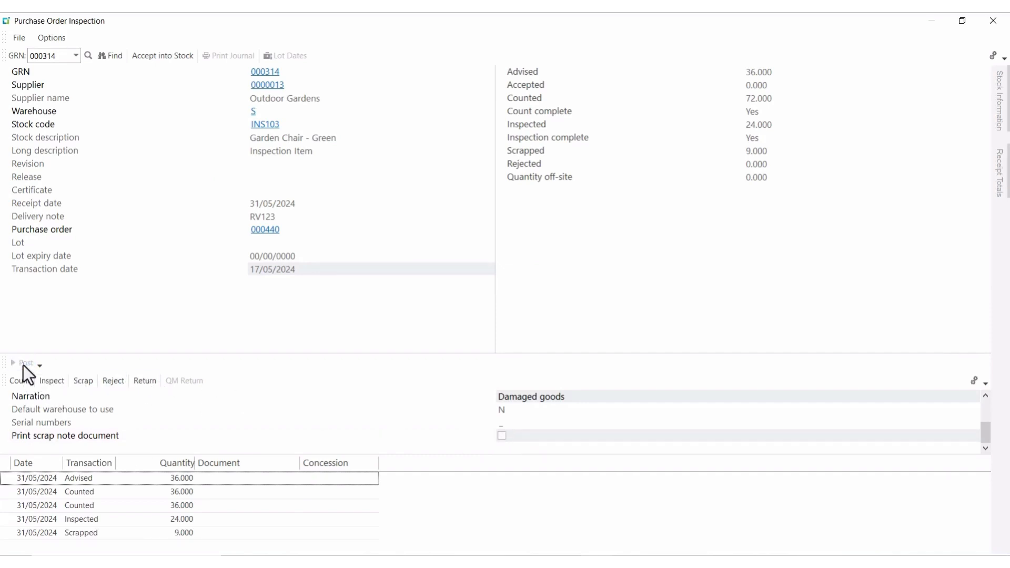
Enter a rejected quantity of 3 for the GRN with reject reason DG (Damaged goods).
click(112, 381)
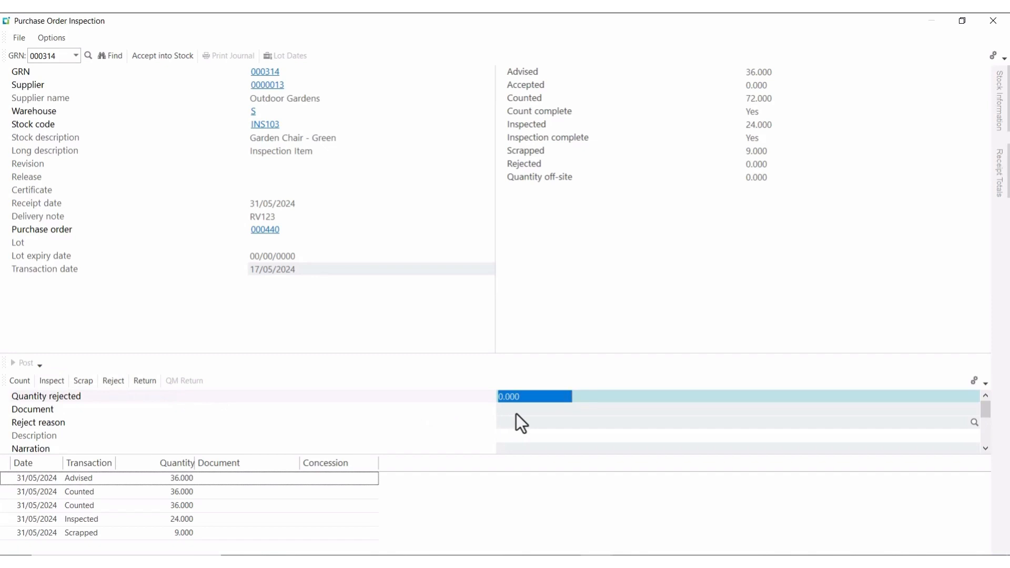
text(3)
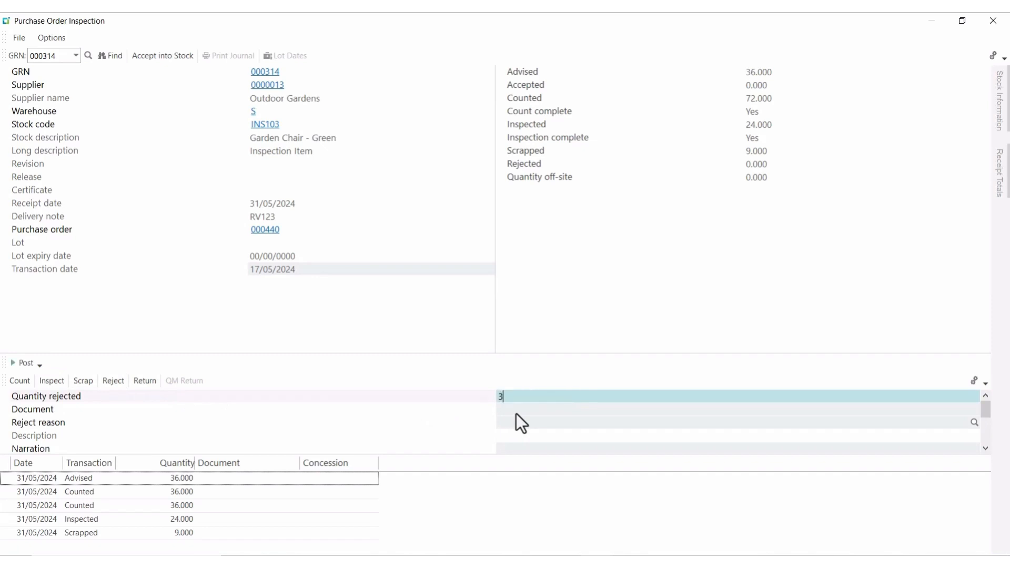
key(Tab)
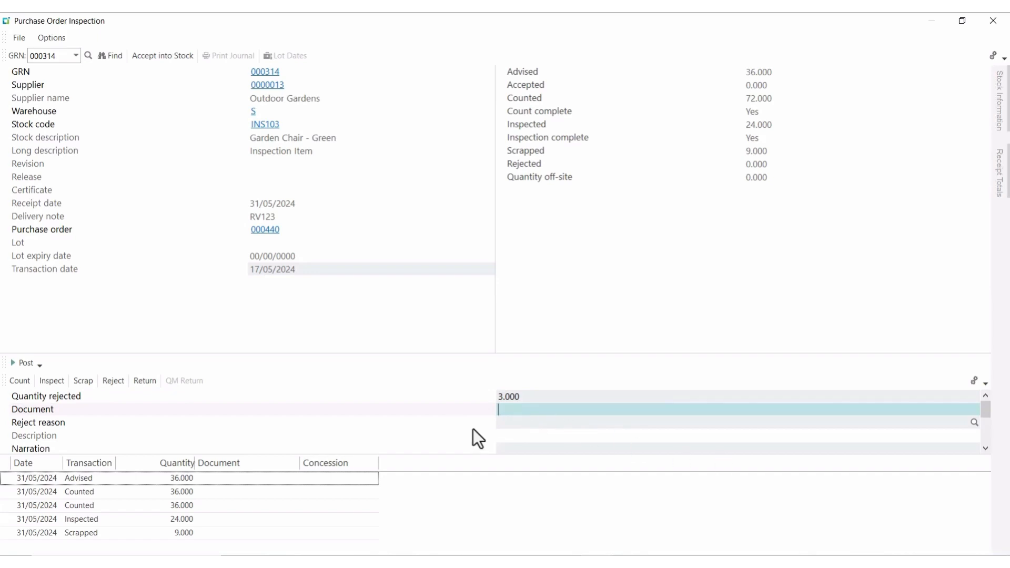
key(Tab)
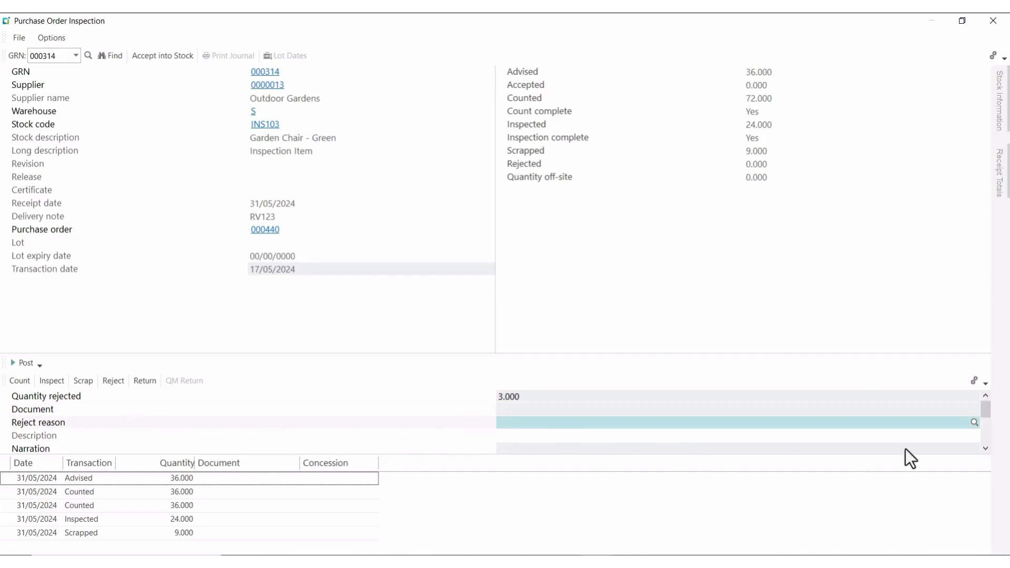
click(973, 421)
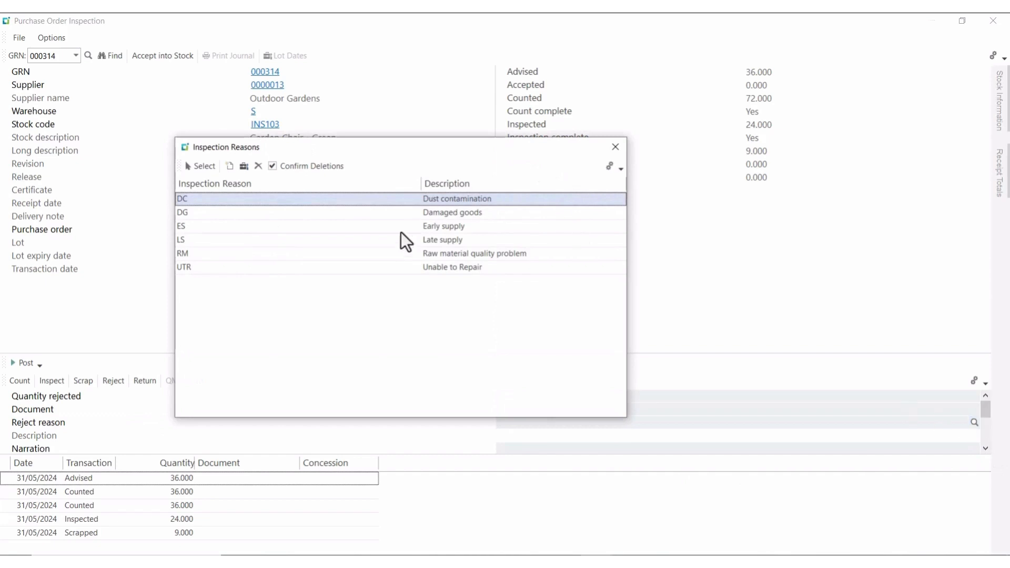
click(454, 215)
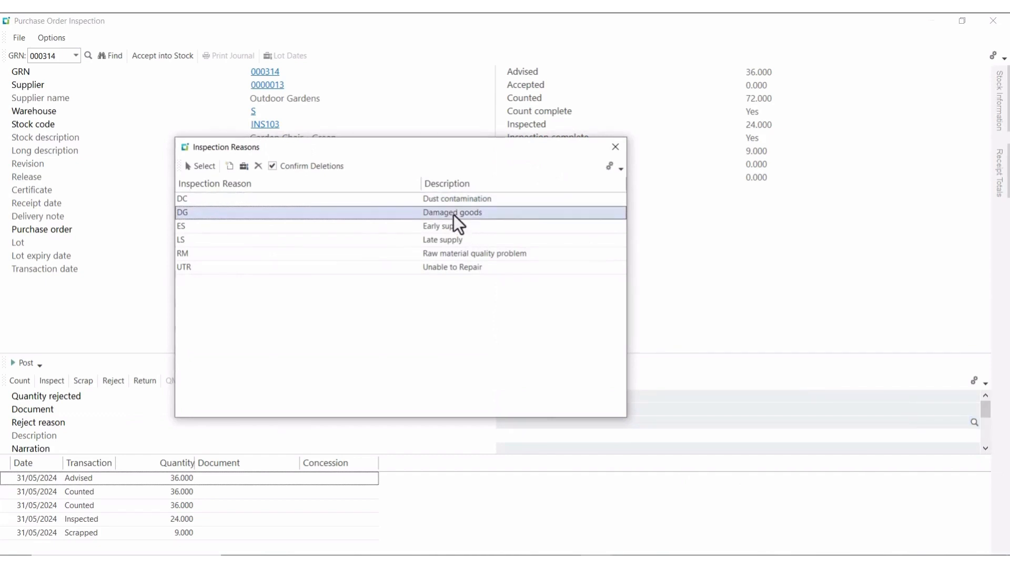
click(194, 167)
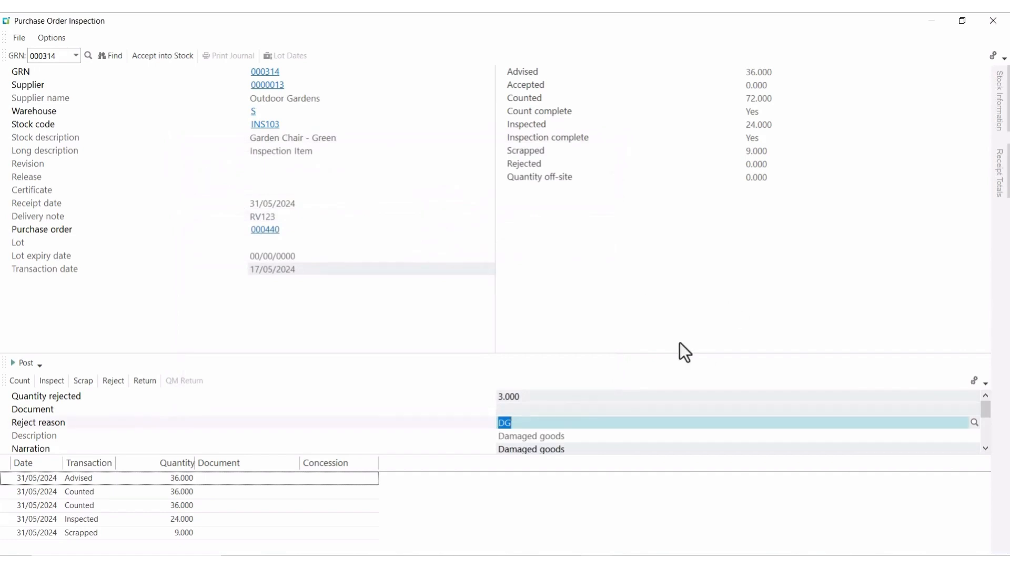
key(Tab)
key(Tab)
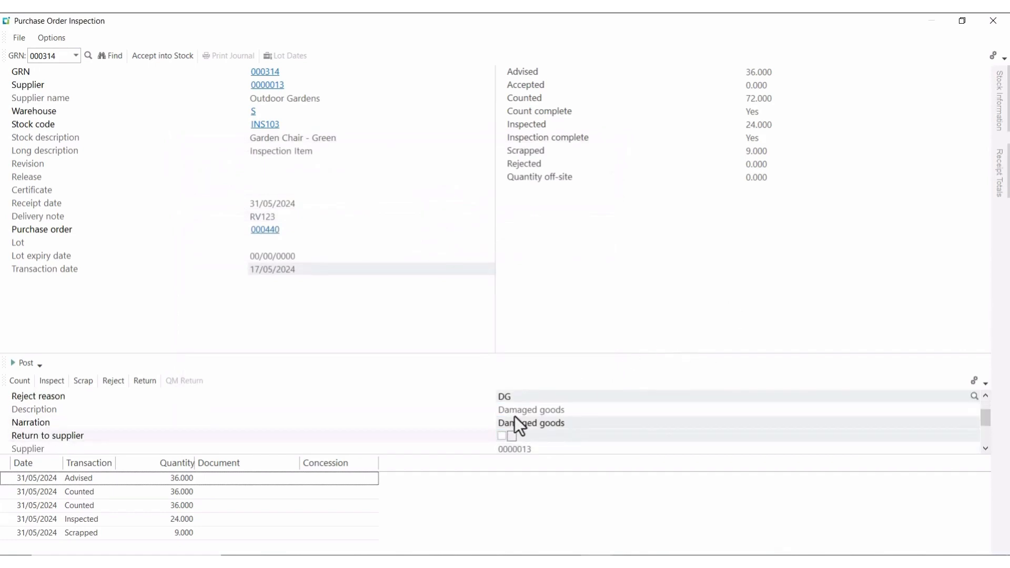
Mark the rejected quantity for return to supplier, post the rejection, and close Purchase Order Inspection.
click(502, 437)
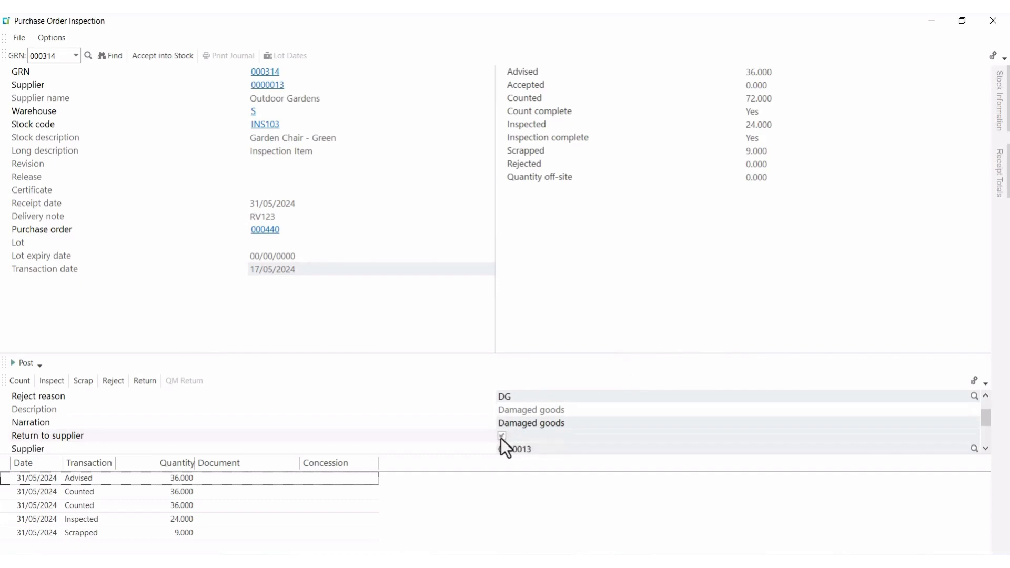
click(986, 448)
click(986, 449)
click(986, 448)
click(985, 448)
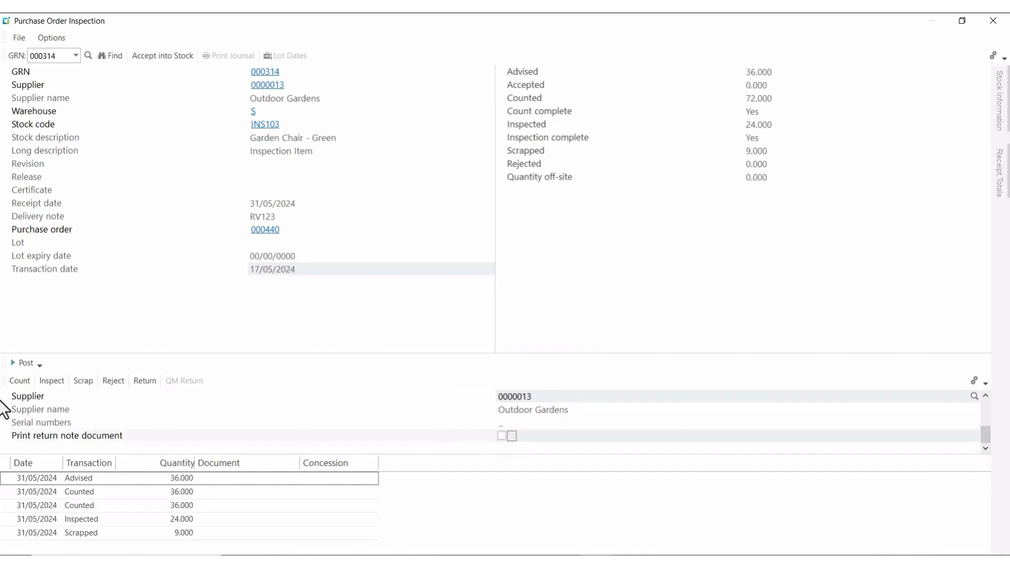
click(24, 369)
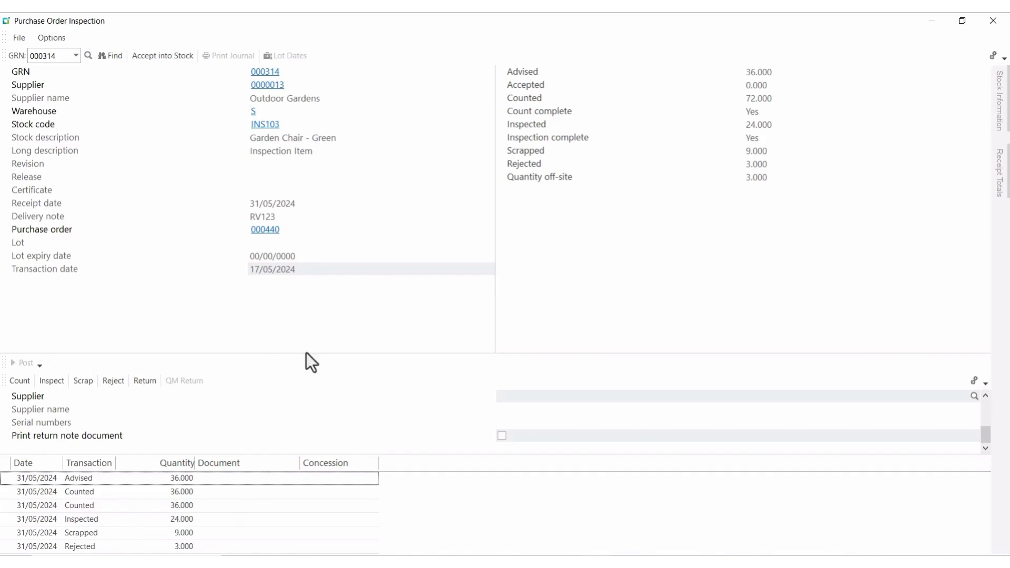
click(992, 21)
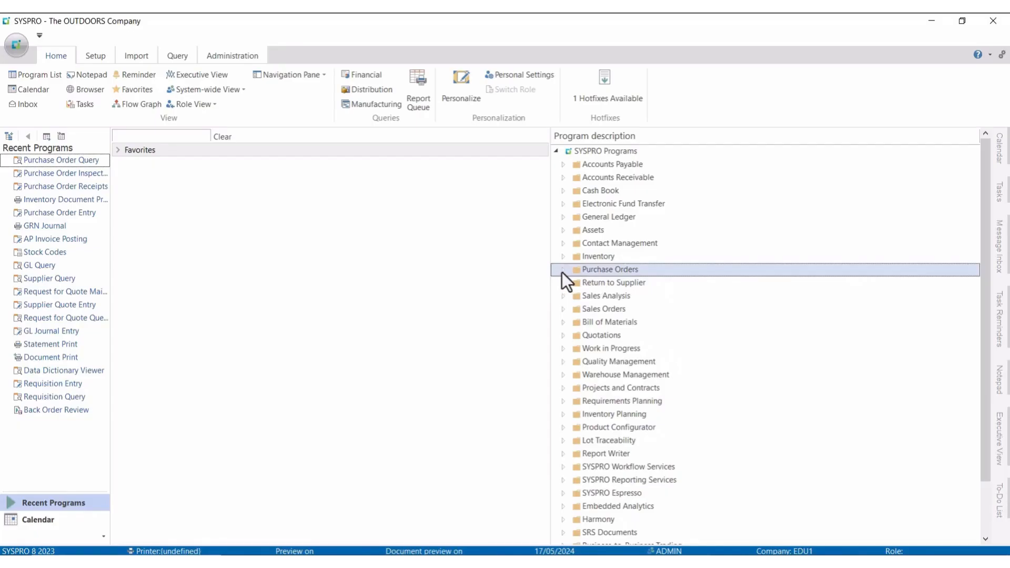
Open Purchase Order Query and load the purchase order that the inspected GRN belongs to.
click(563, 271)
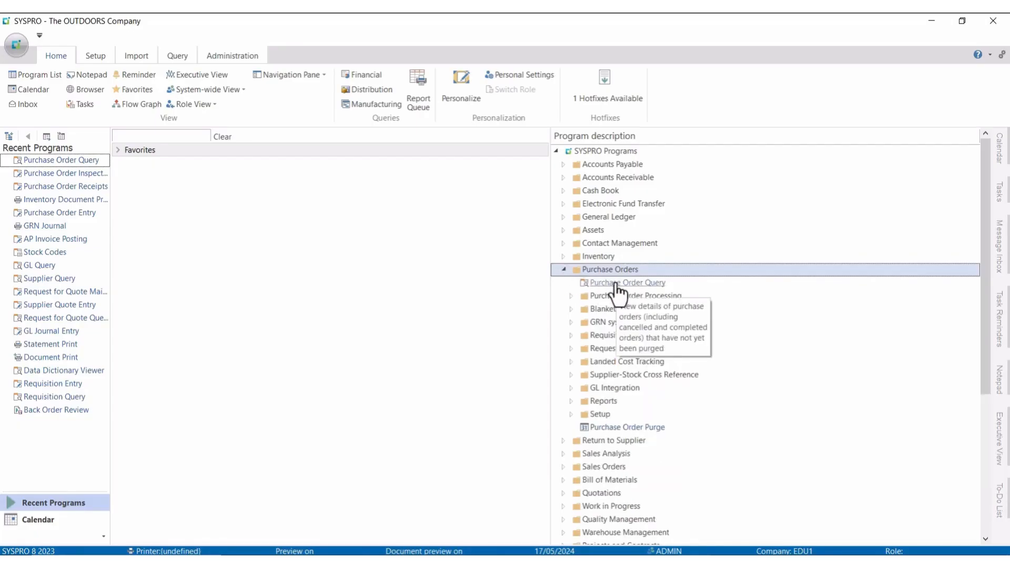
double_click(618, 284)
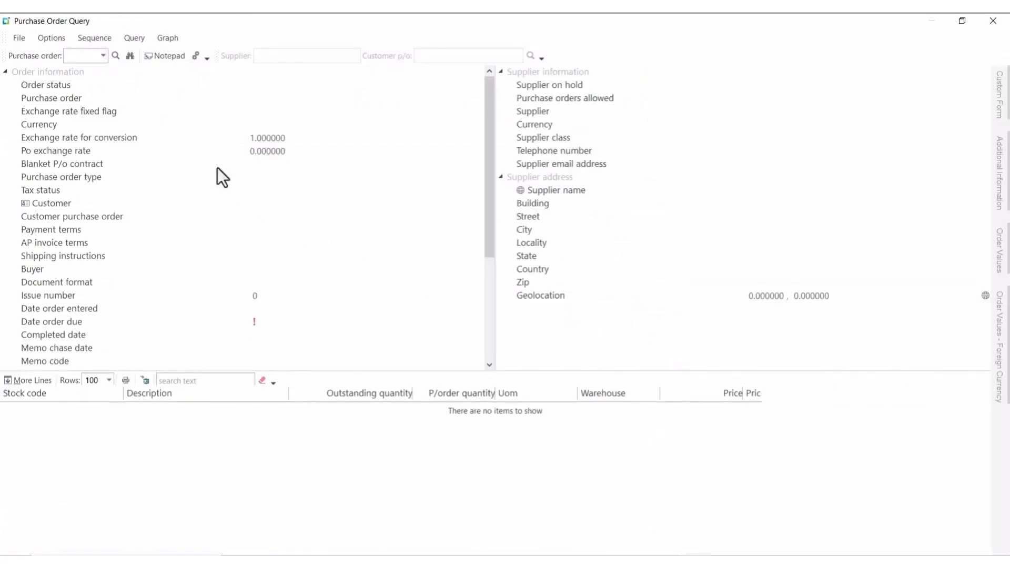
click(75, 58)
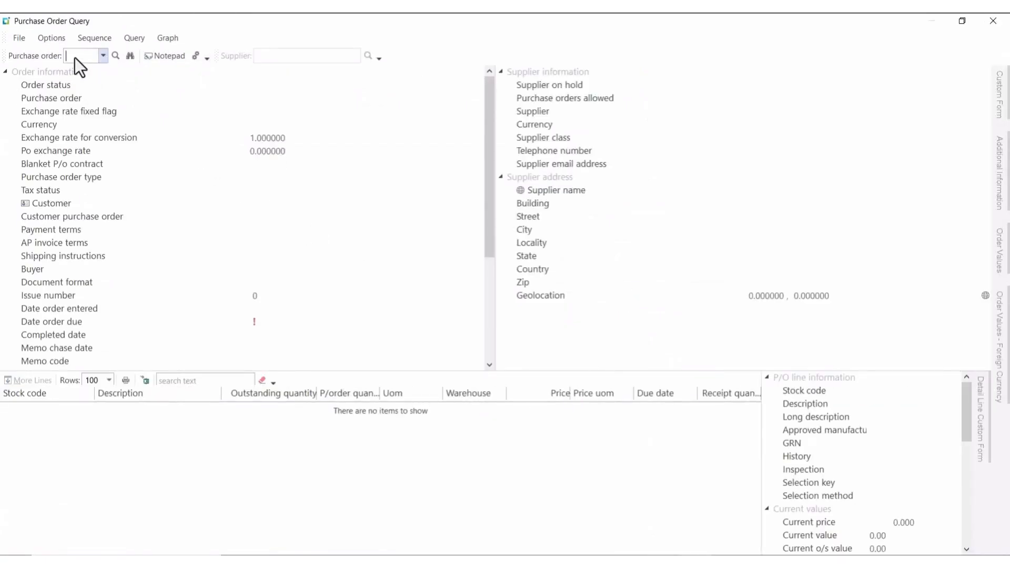
text(000440)
key(Return)
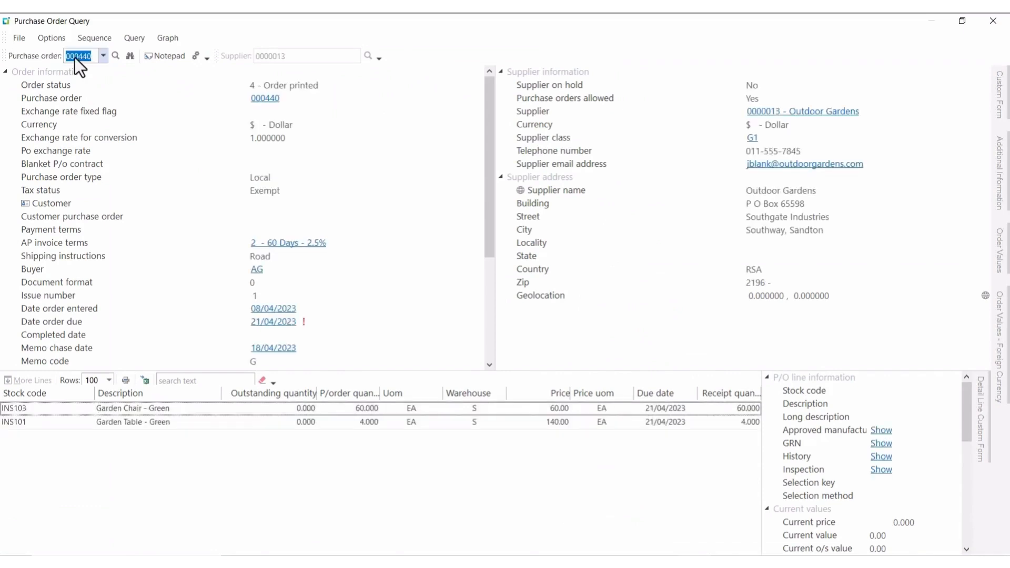
Show the goods in inspection for order line INS103 and review the inspection transactions of GRN 000314.
click(277, 409)
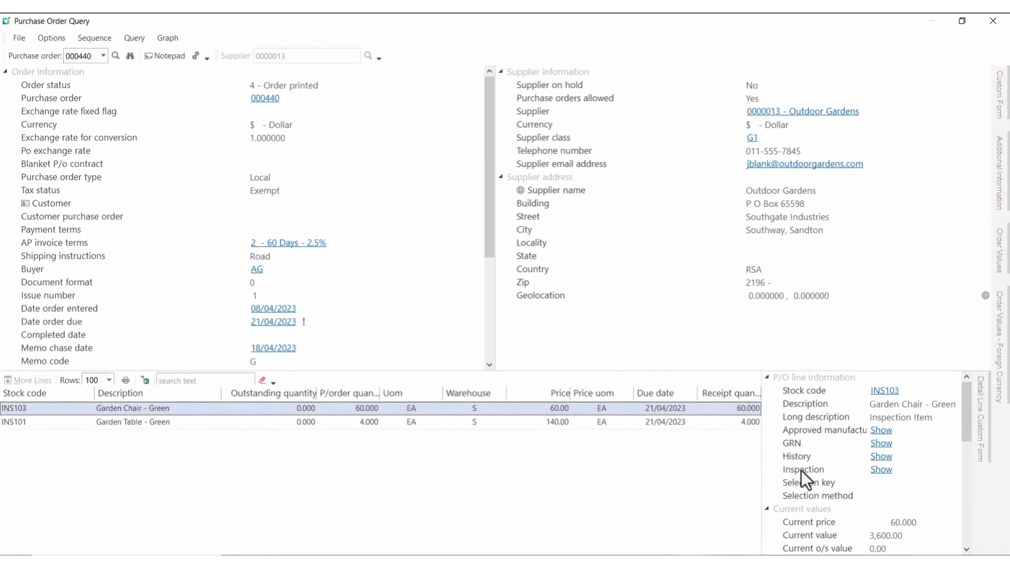
click(882, 471)
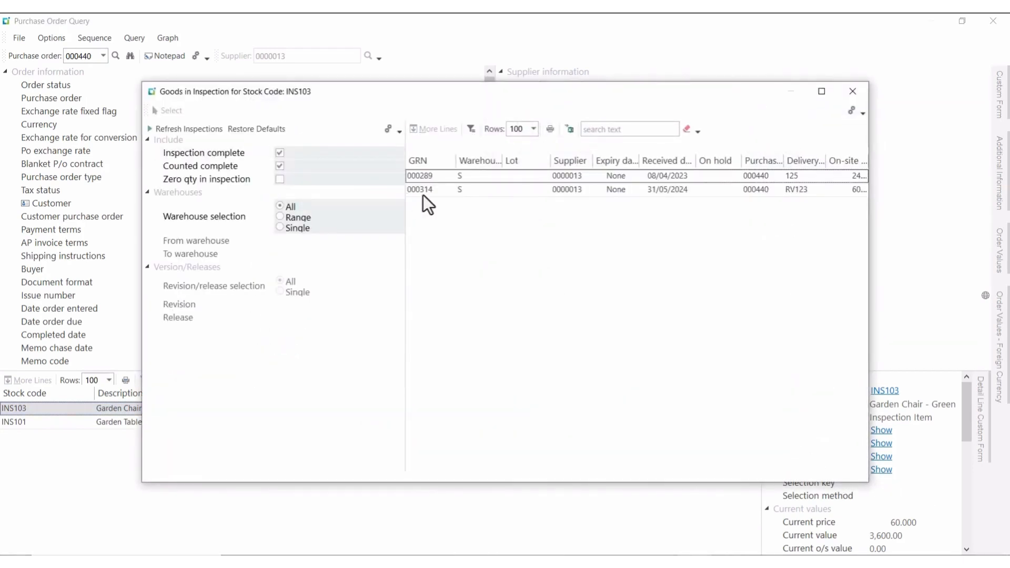
click(430, 194)
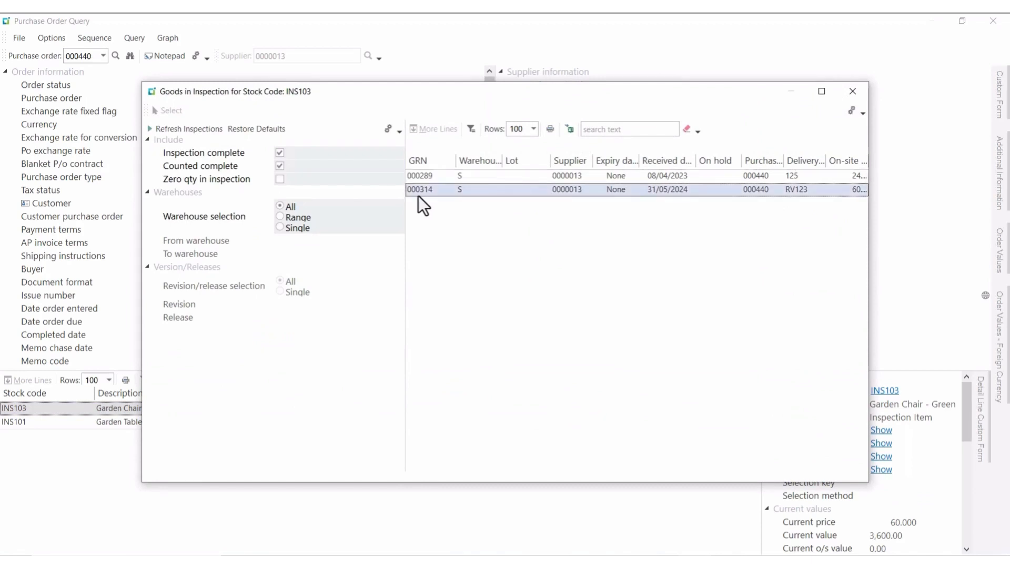
click(454, 191)
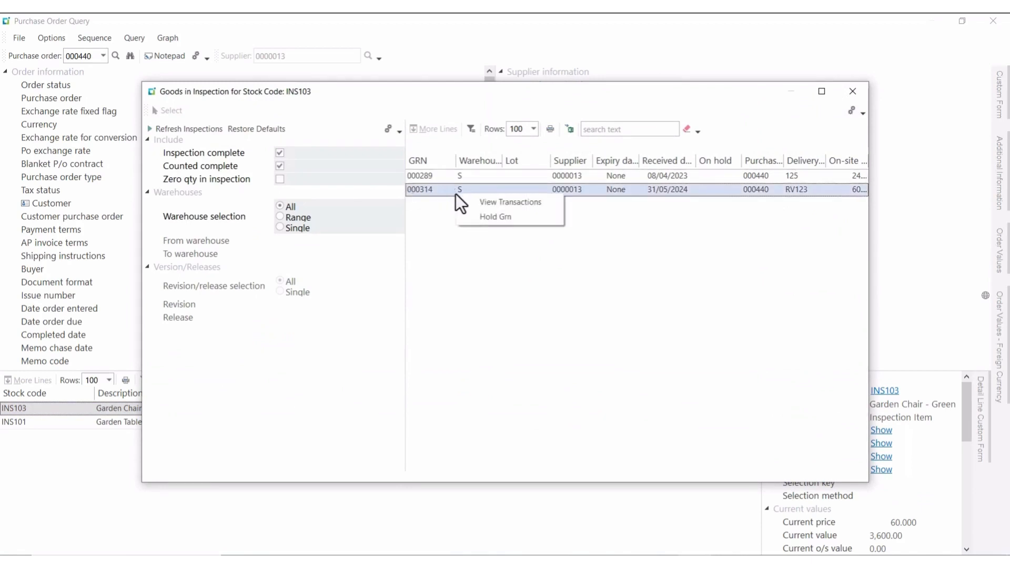
click(486, 204)
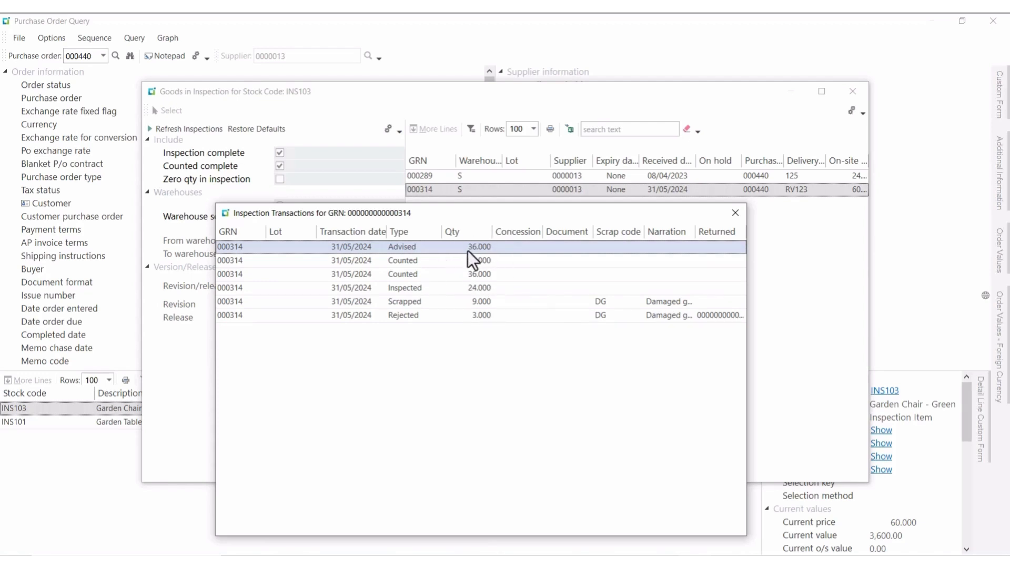
click(736, 213)
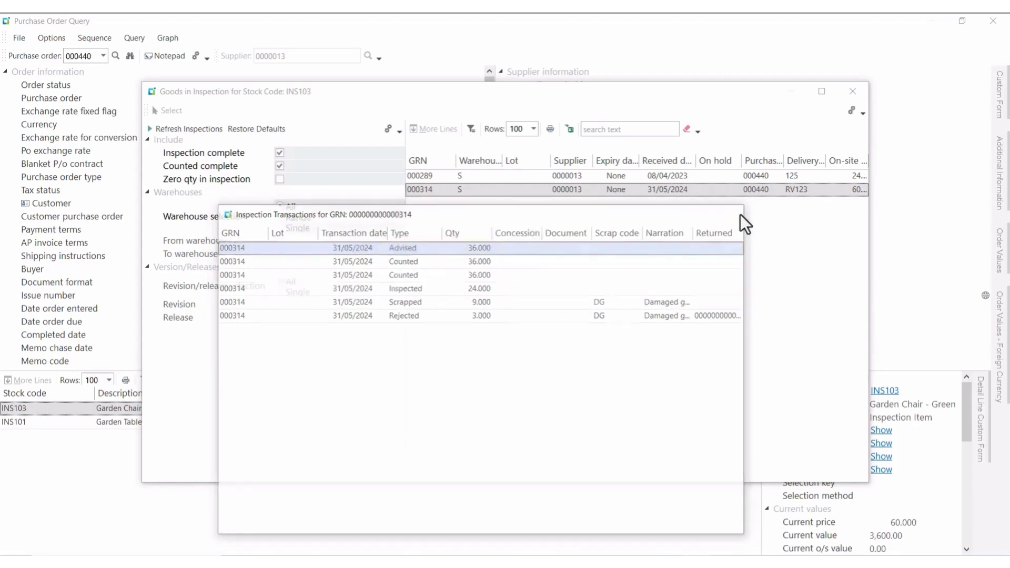
Review the inspection transactions of GRN 000289, and close the goods in inspection list and the purchase order query.
right_click(423, 177)
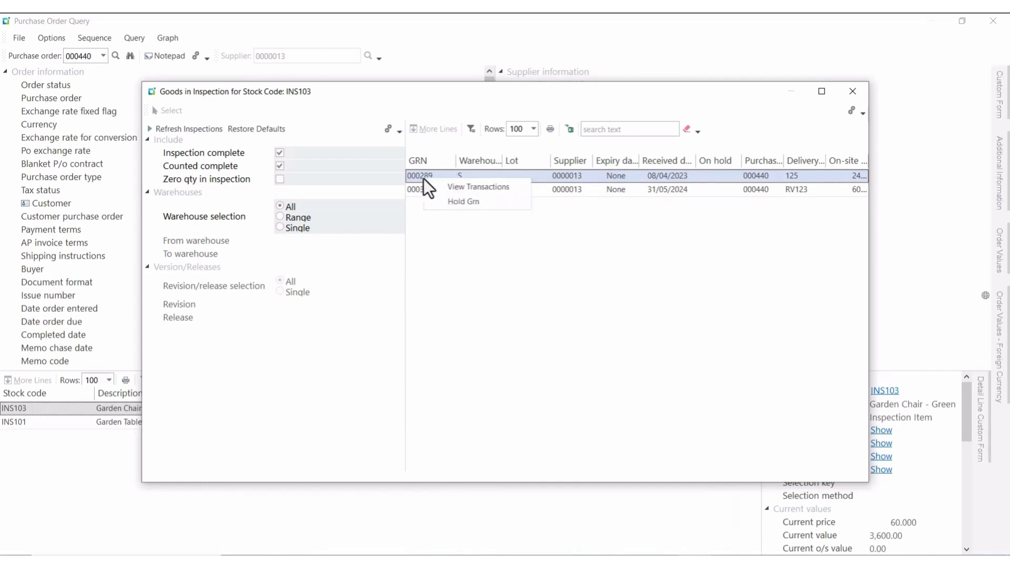
click(477, 190)
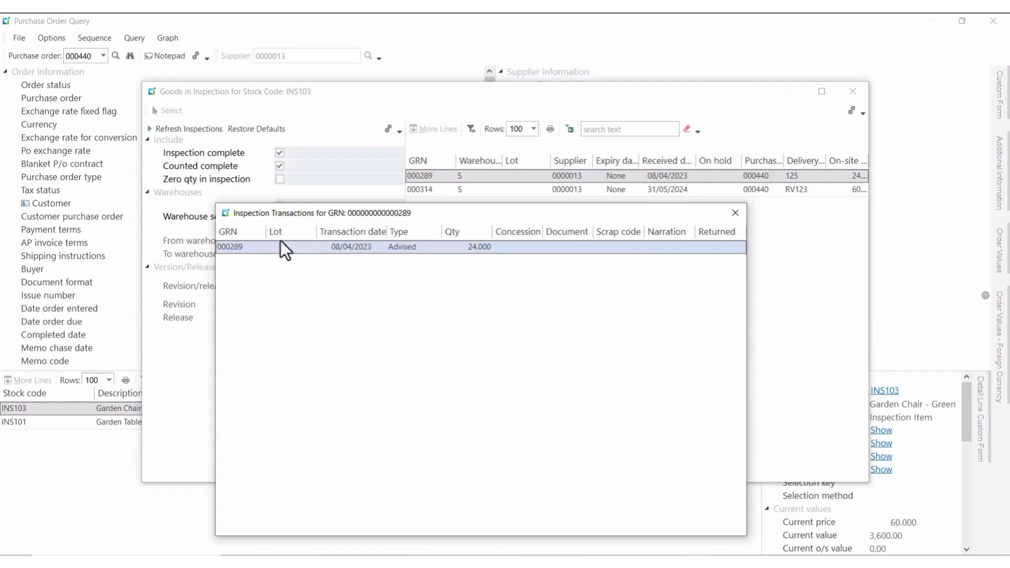
click(735, 213)
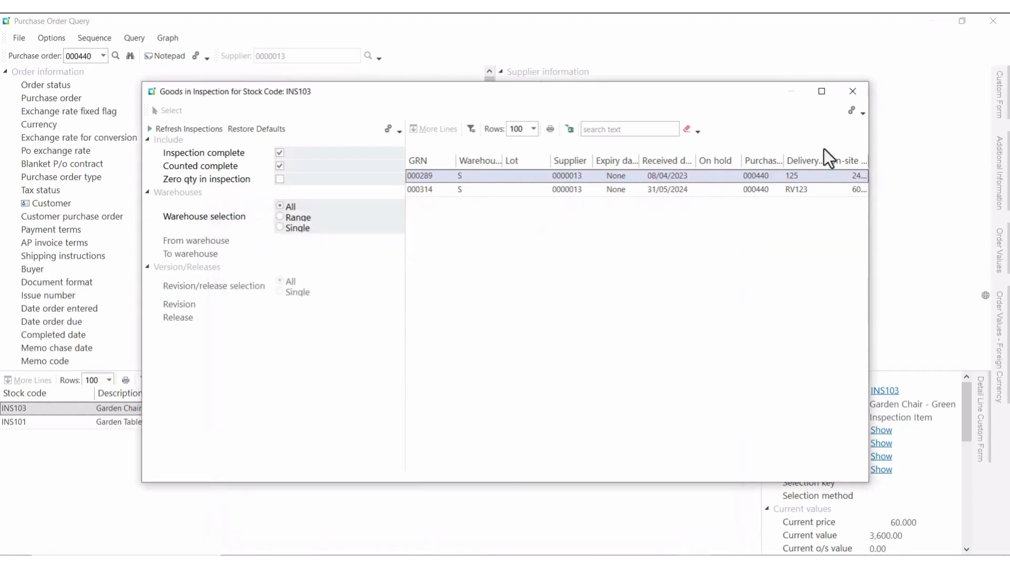
click(852, 92)
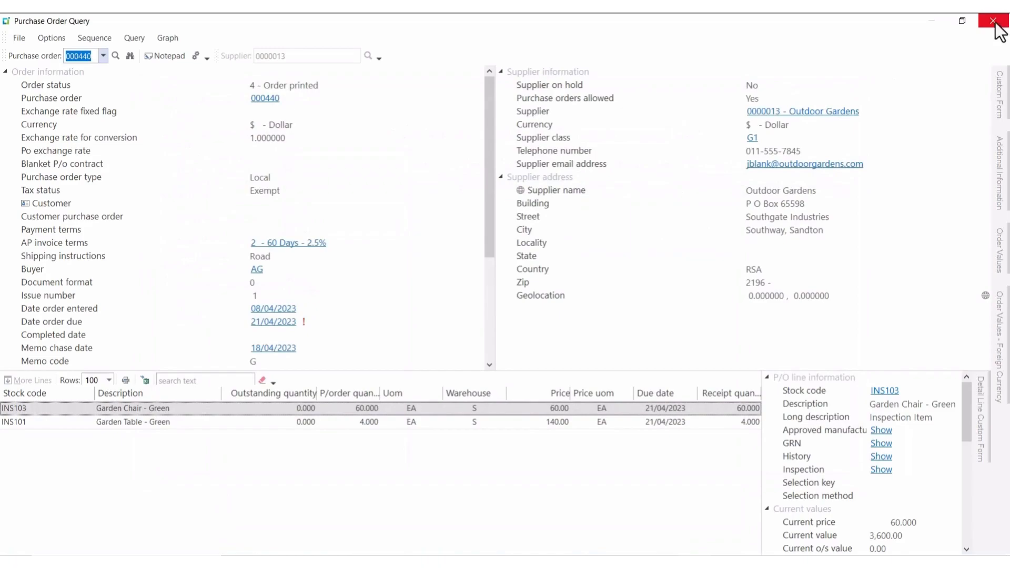
click(1003, 24)
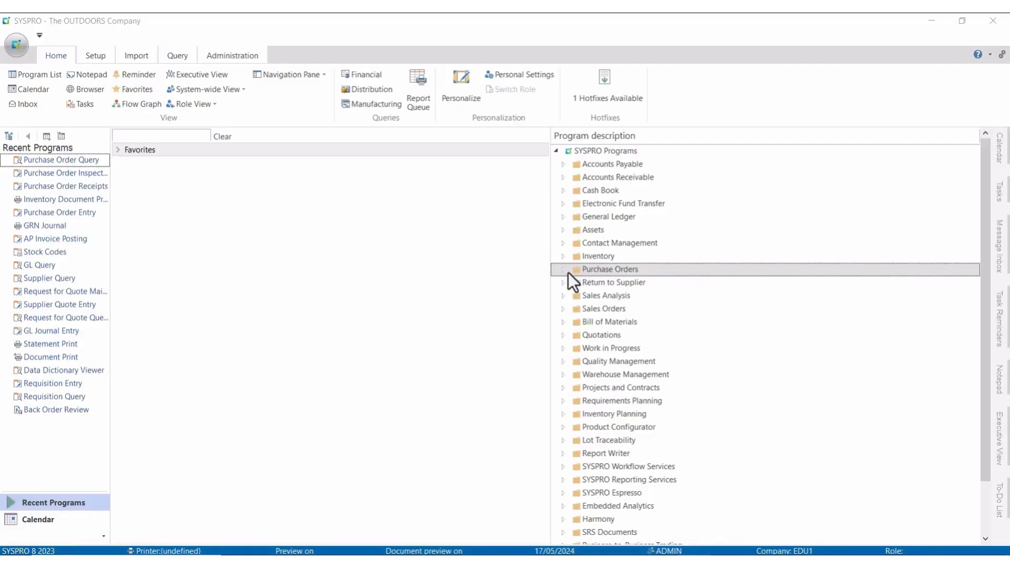
Open Purchase Order Inspection using the computer date for transactions, and load GRN 289.
click(562, 269)
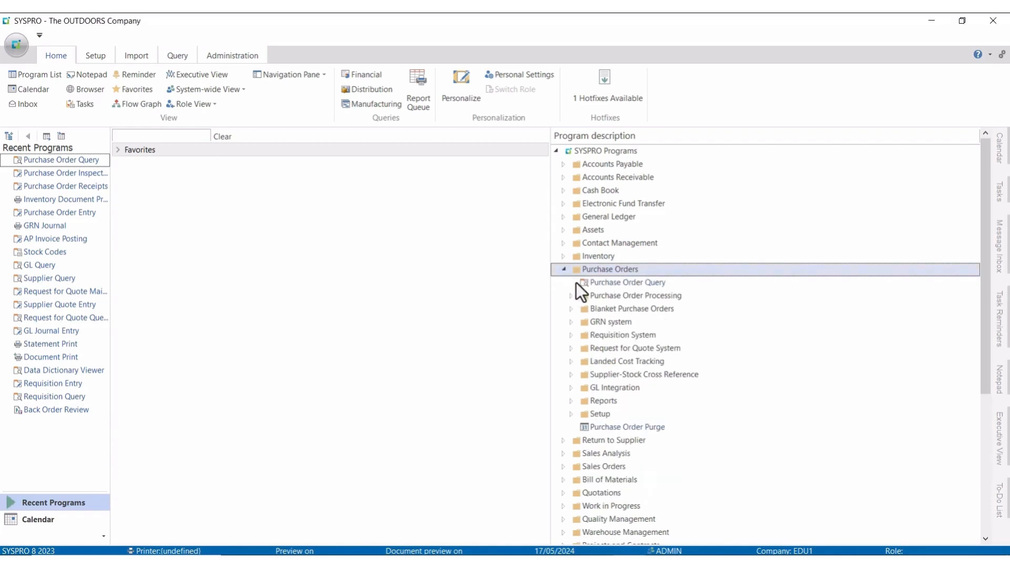
click(571, 297)
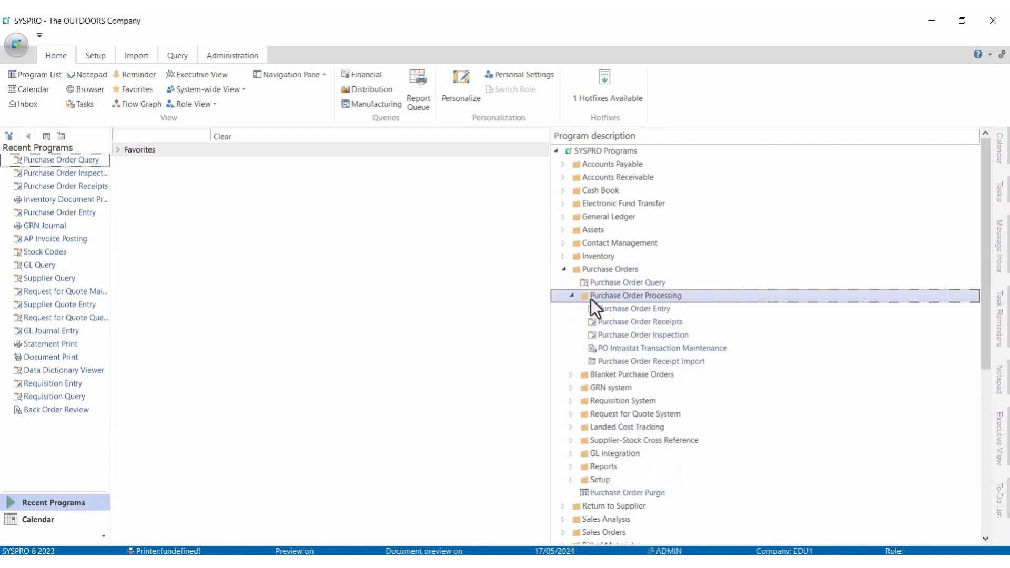
double_click(636, 341)
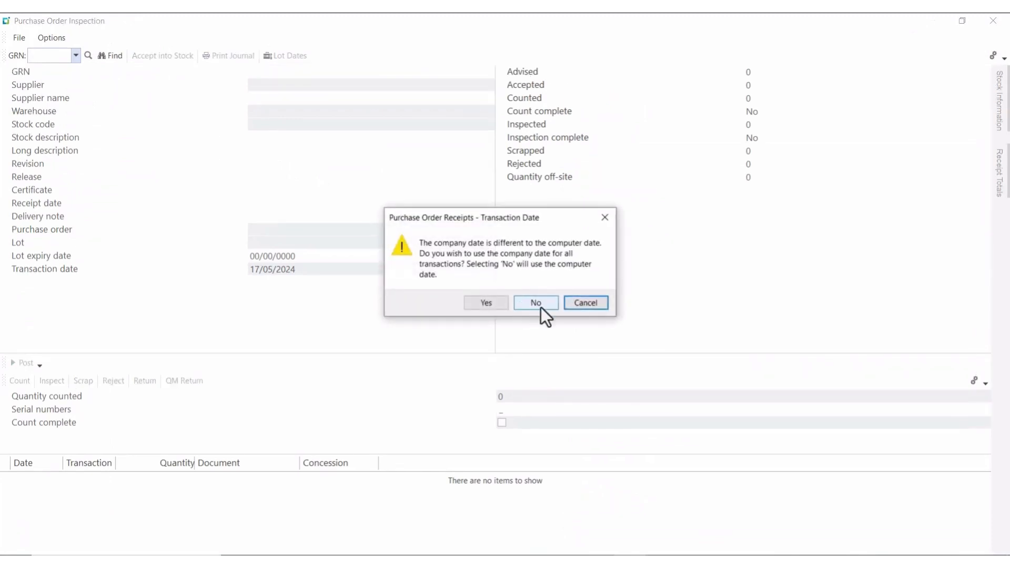
click(541, 307)
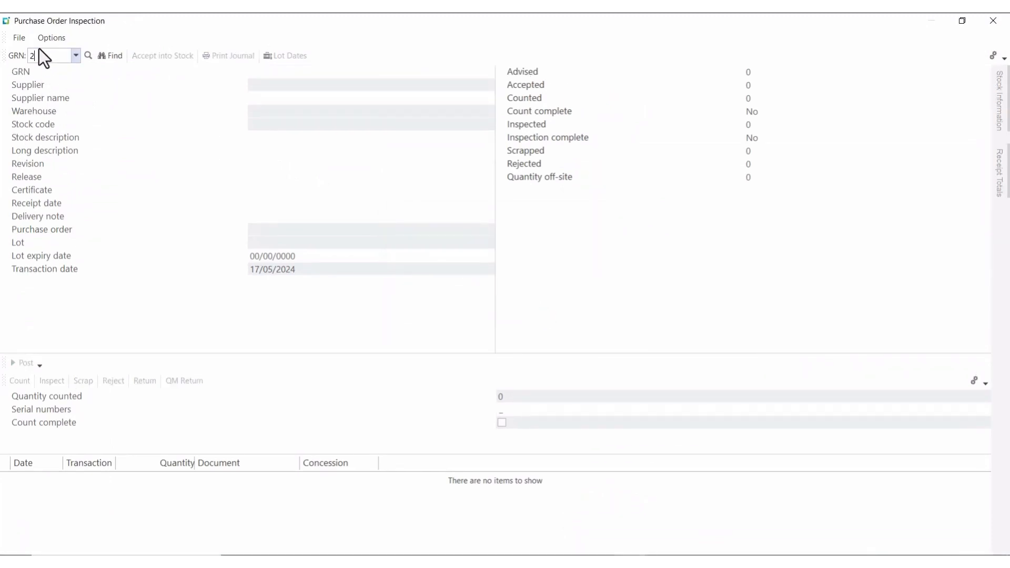
text(289)
key(Return)
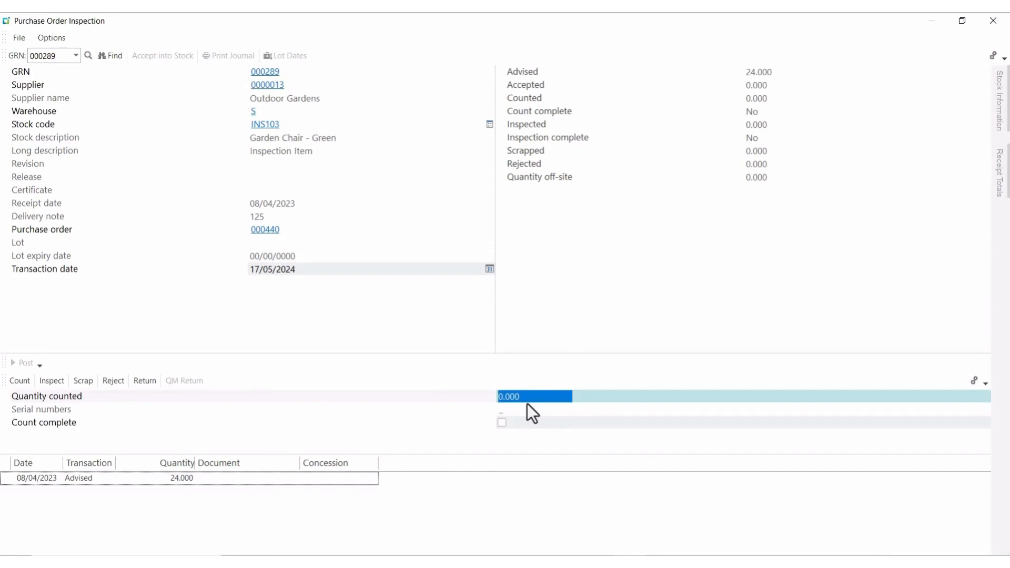
Record a counted quantity of 24 for GRN 289, mark the count as complete, and post it.
text(24)
click(502, 424)
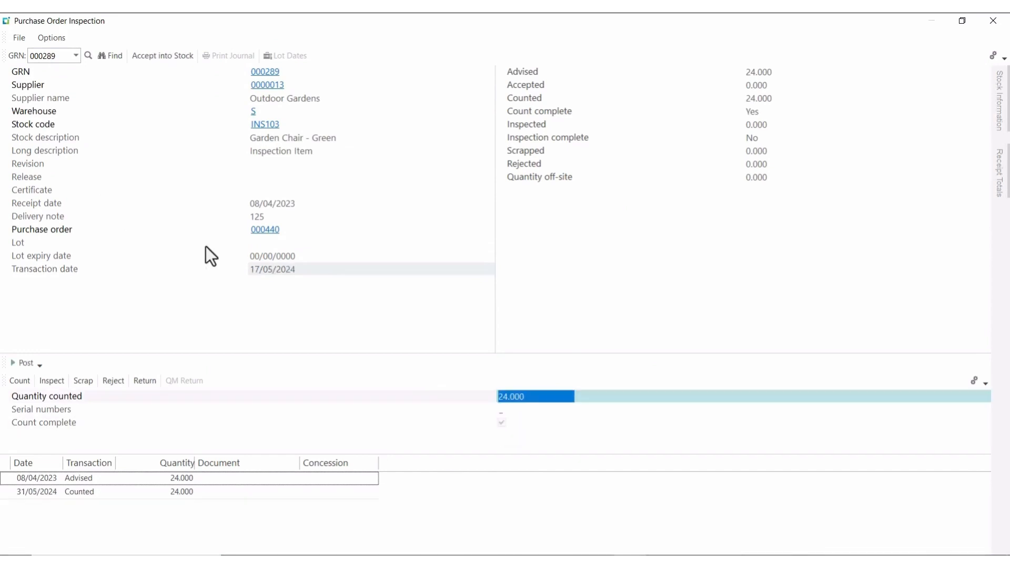
Start accepting GRN 289 into stock with concession 1, and assign the full quantity of 24 to bin S.
click(158, 56)
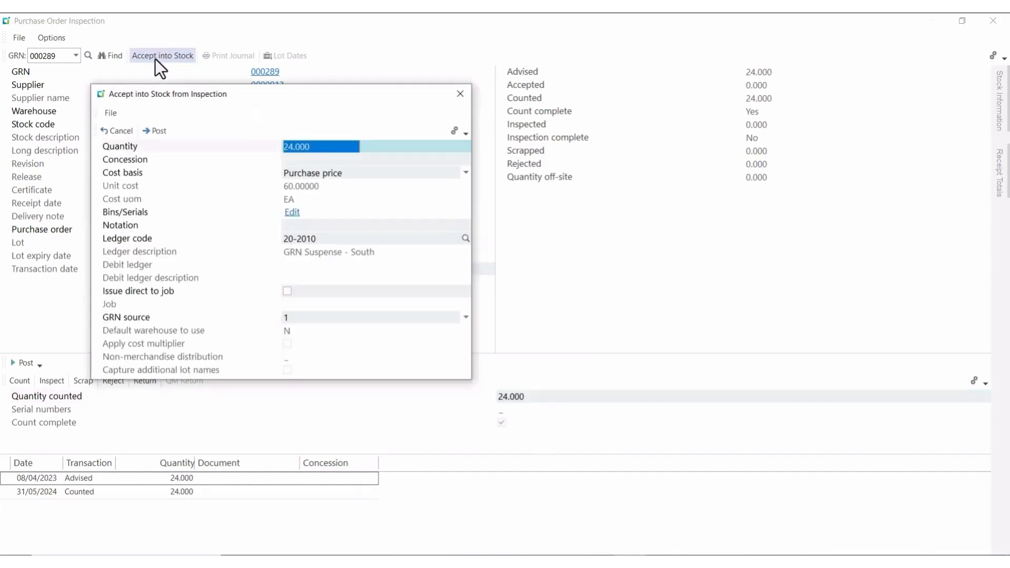
click(312, 160)
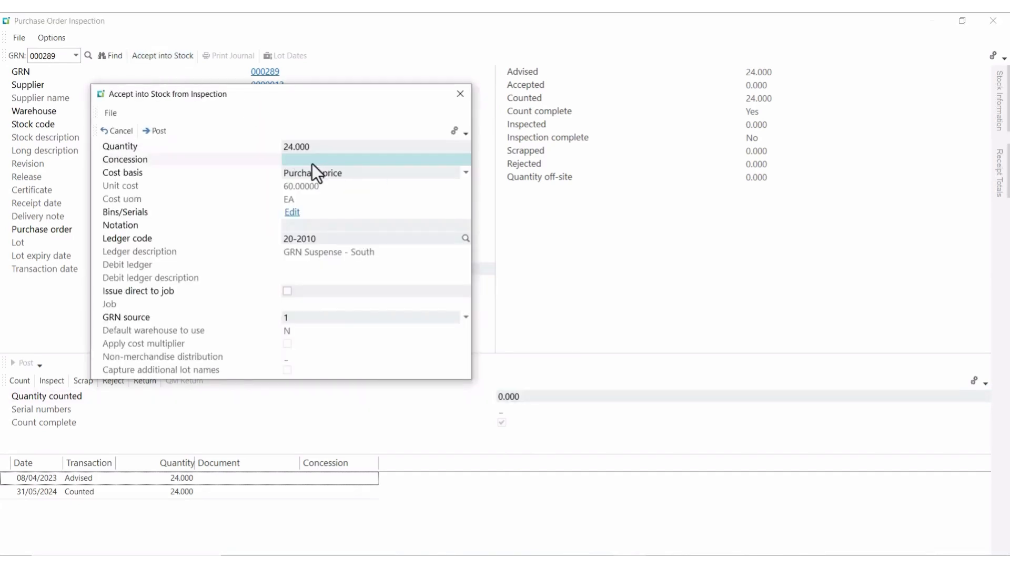
text(1)
click(292, 213)
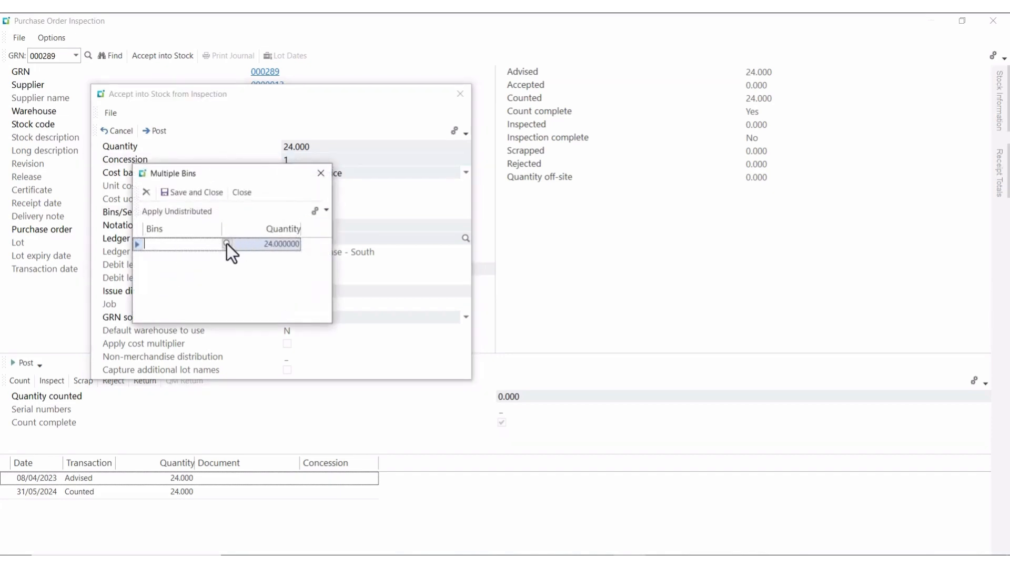
click(184, 192)
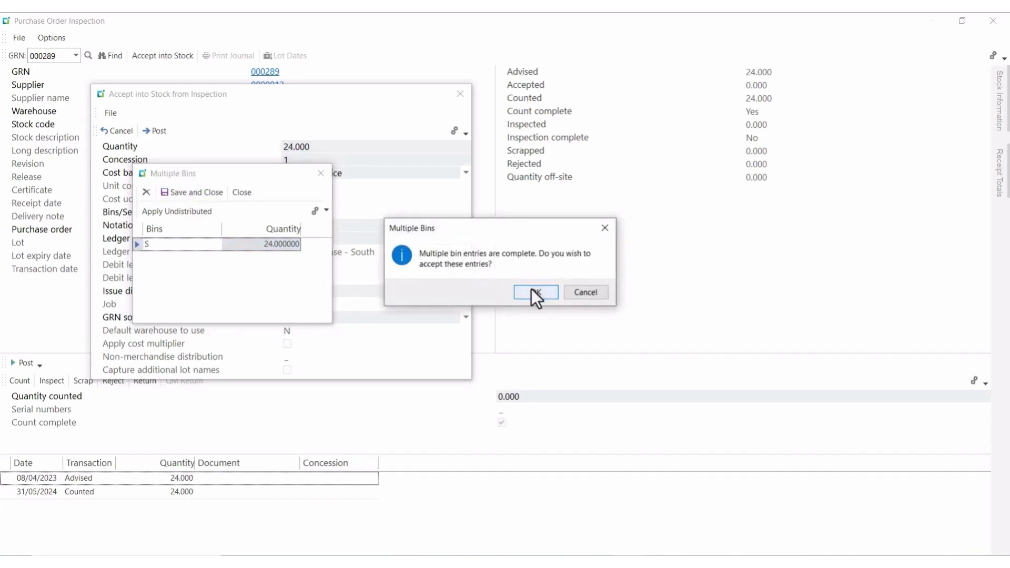
click(534, 293)
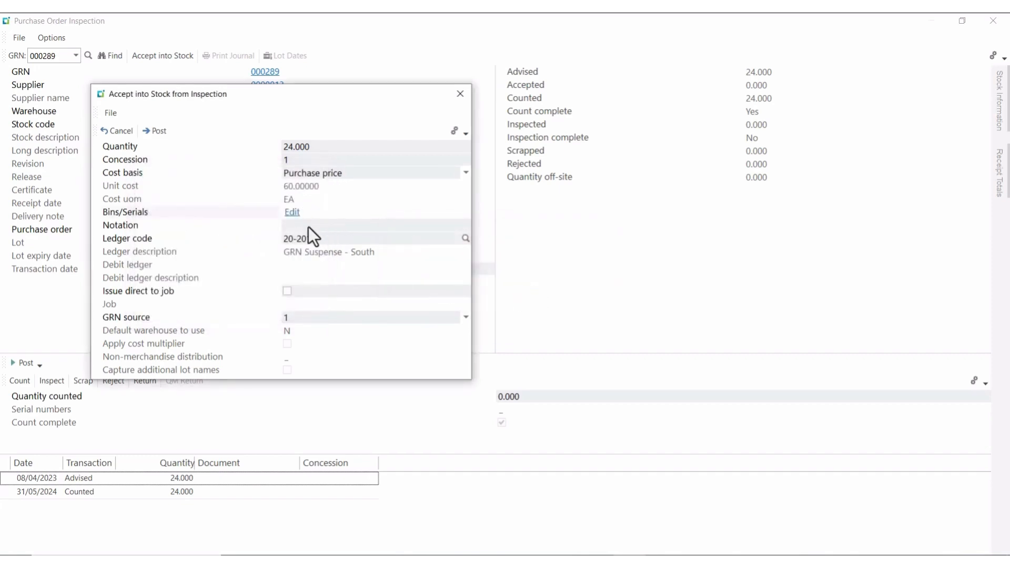
Post the acceptance into stock using ledger code 20-2010, and close the inventory document without printing it.
click(163, 137)
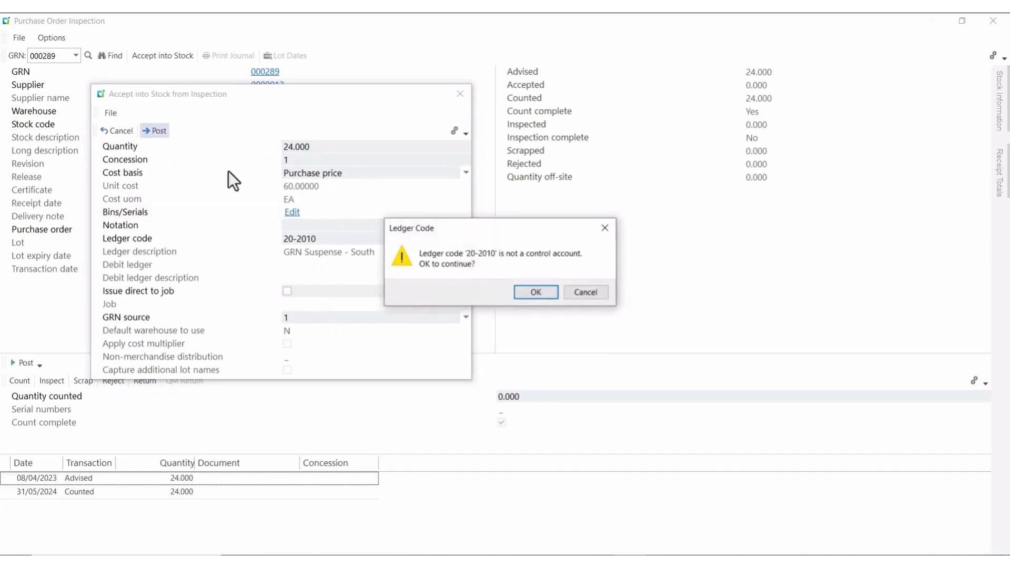
click(542, 298)
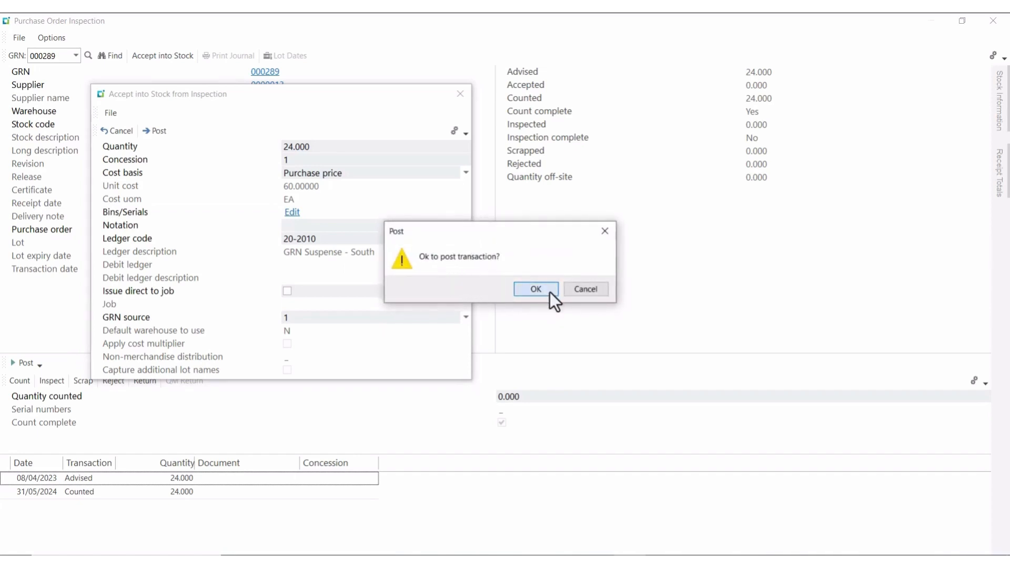
click(550, 291)
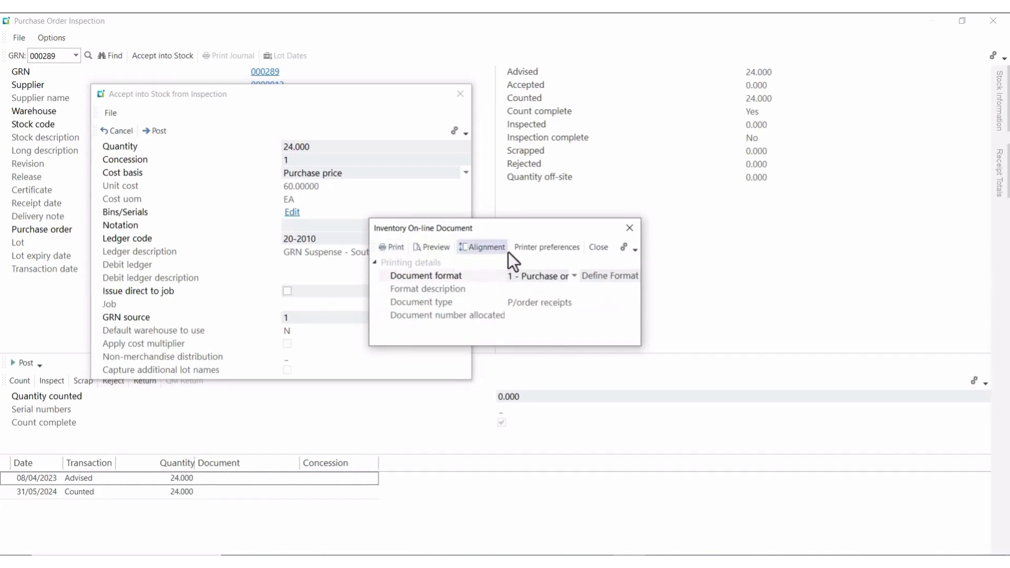
click(599, 247)
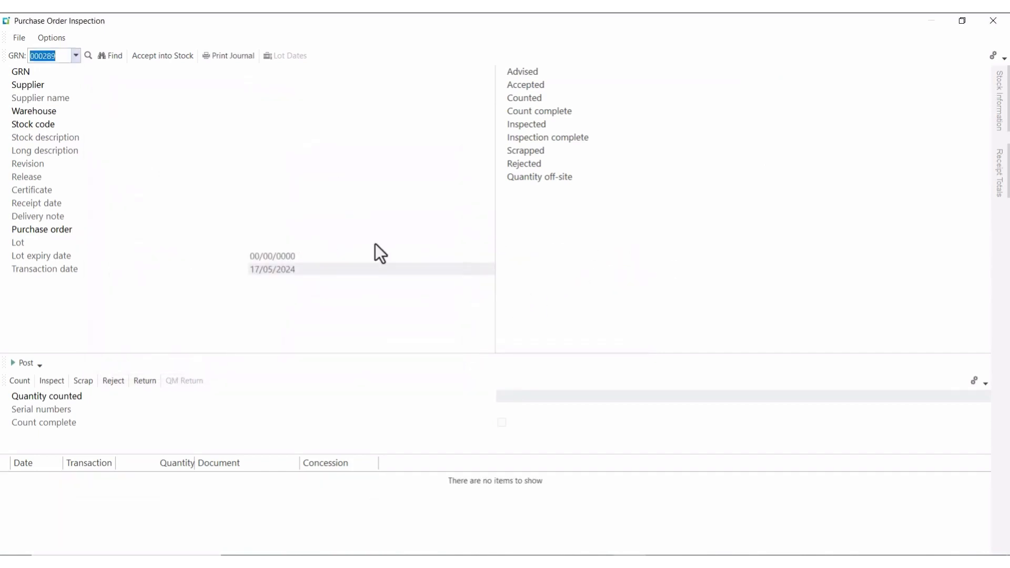